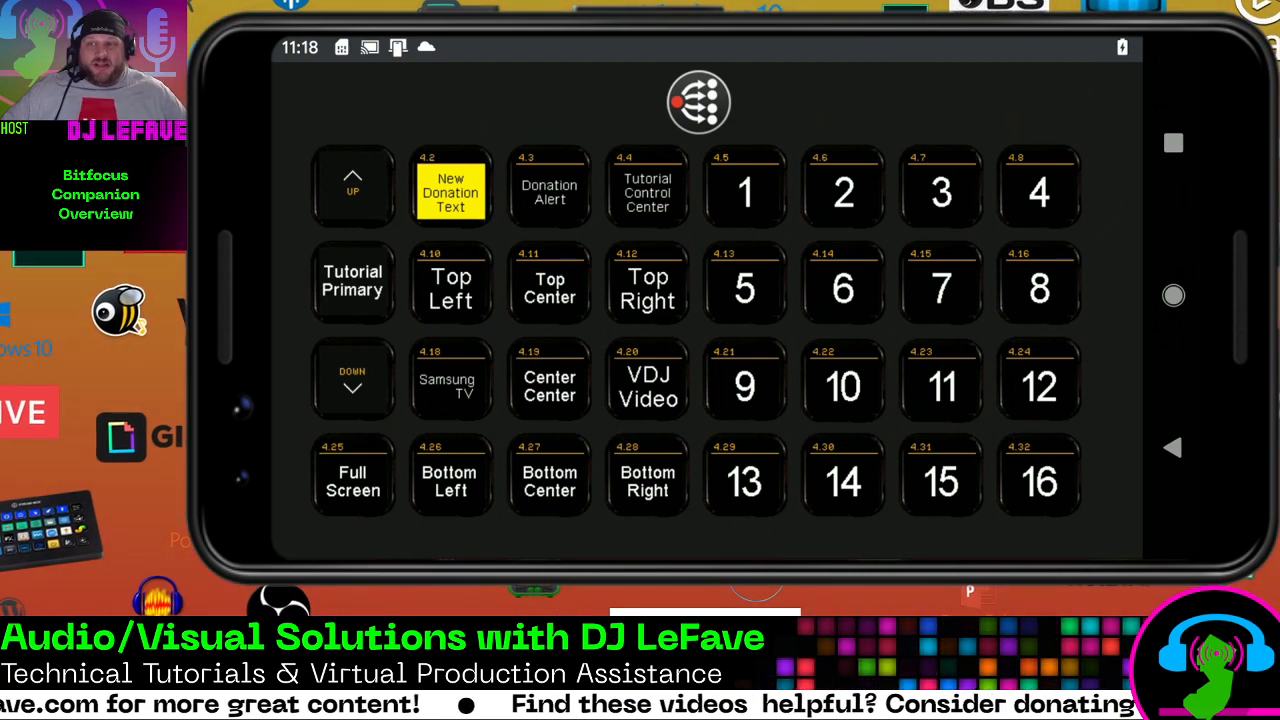
# Step: Flip the phone's button grid to page 3 and then on to page 4
pyautogui.click(352, 186)
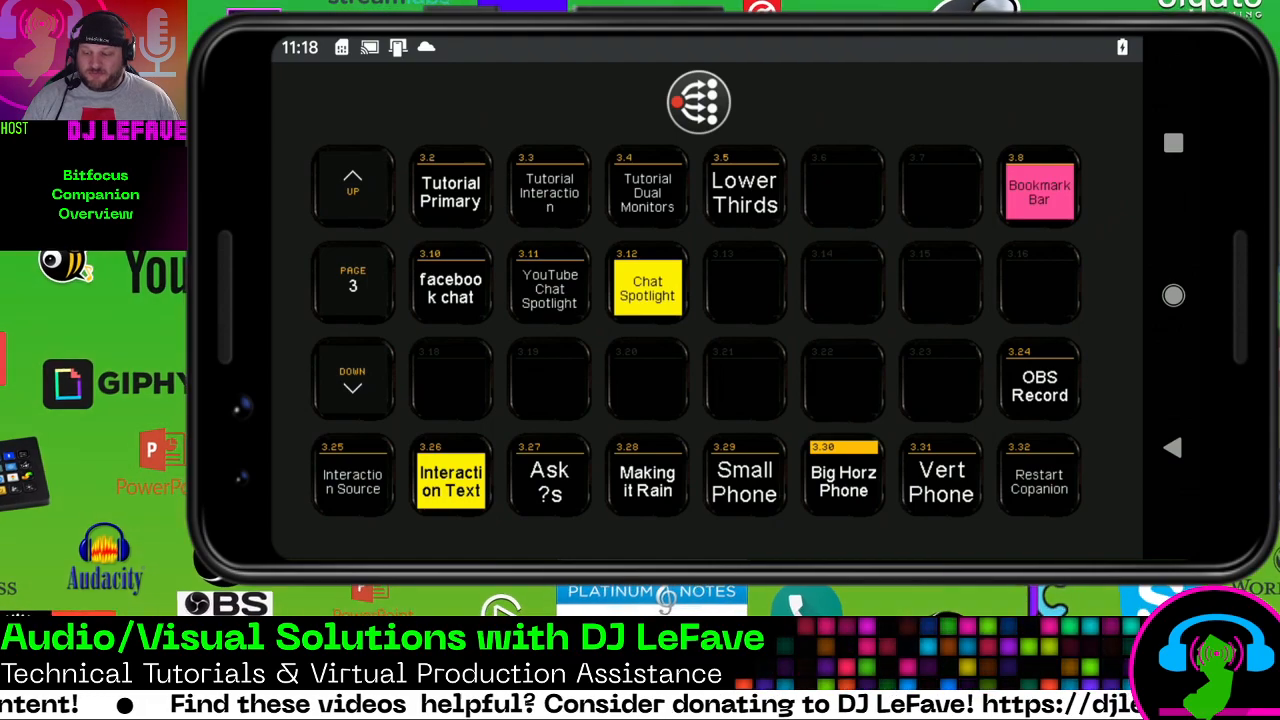
pyautogui.click(352, 380)
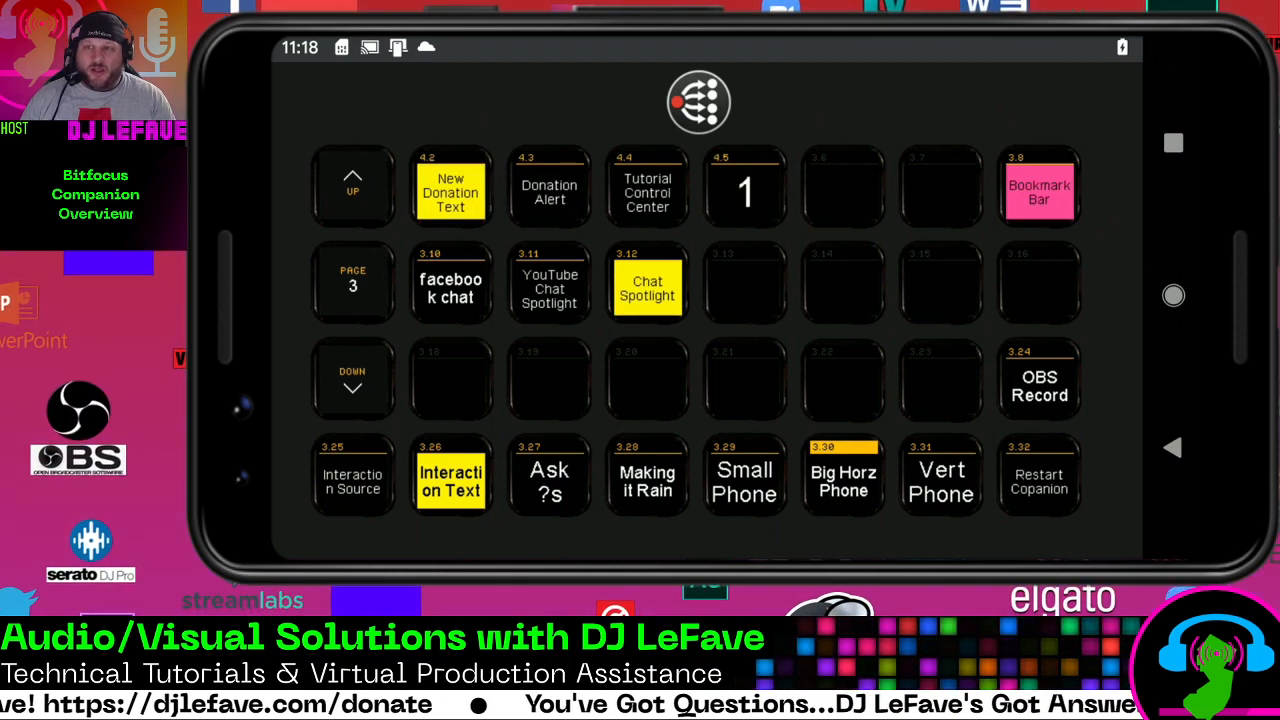
# Step: Go to page 4 on the phone and trigger the Full Screen button (4.25)
pyautogui.click(352, 380)
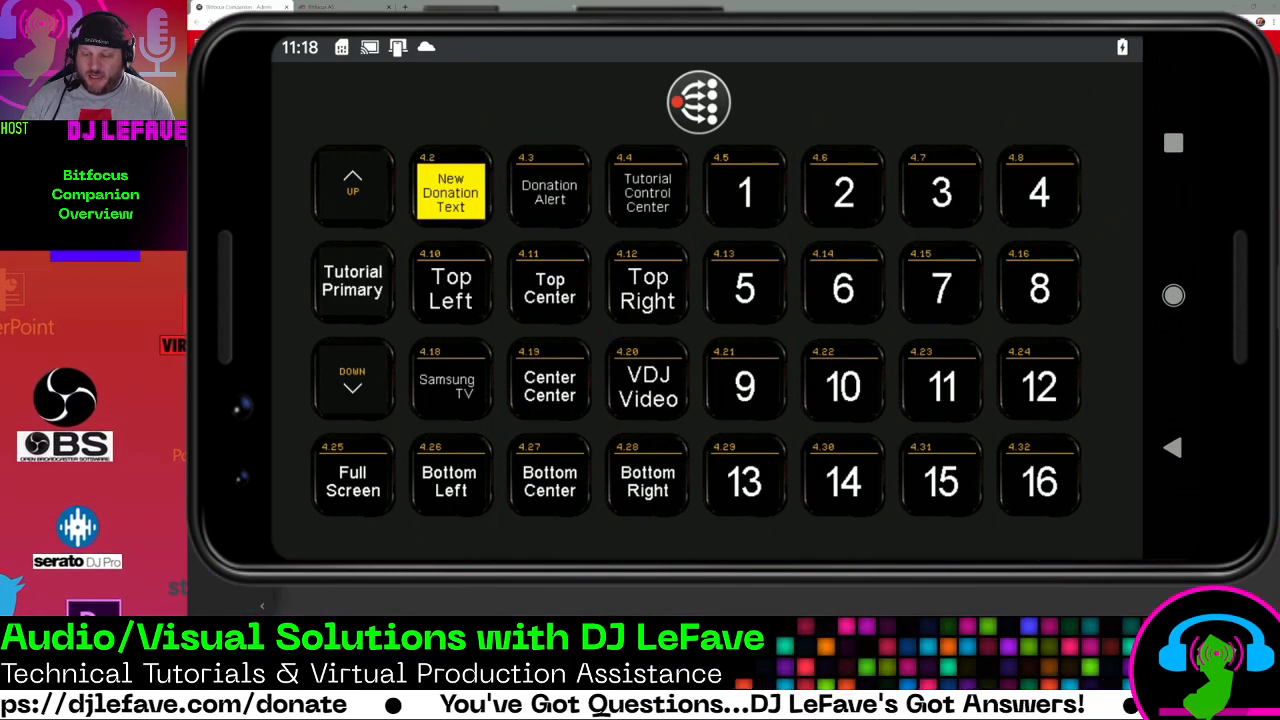
pyautogui.click(352, 475)
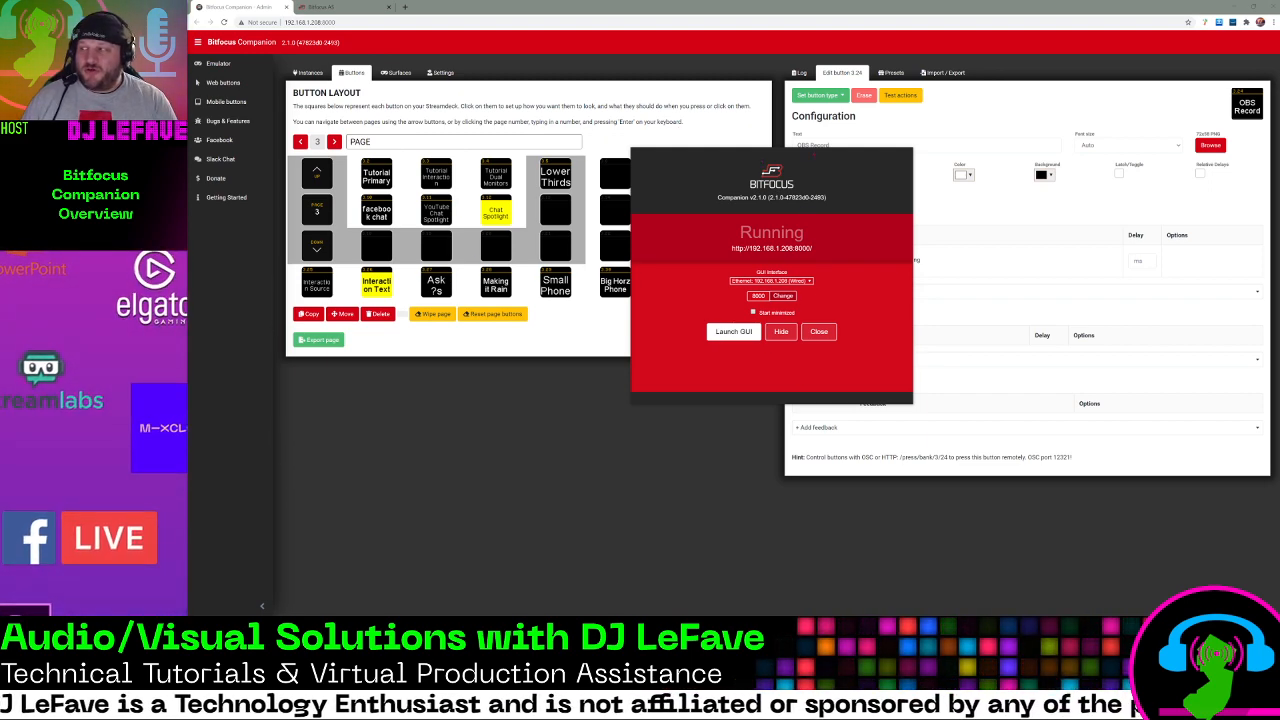
# Step: Move the Companion launcher window aside and hide it
pyautogui.moveTo(820, 160); pyautogui.dragTo(237, 231)
pyautogui.click(199, 404)
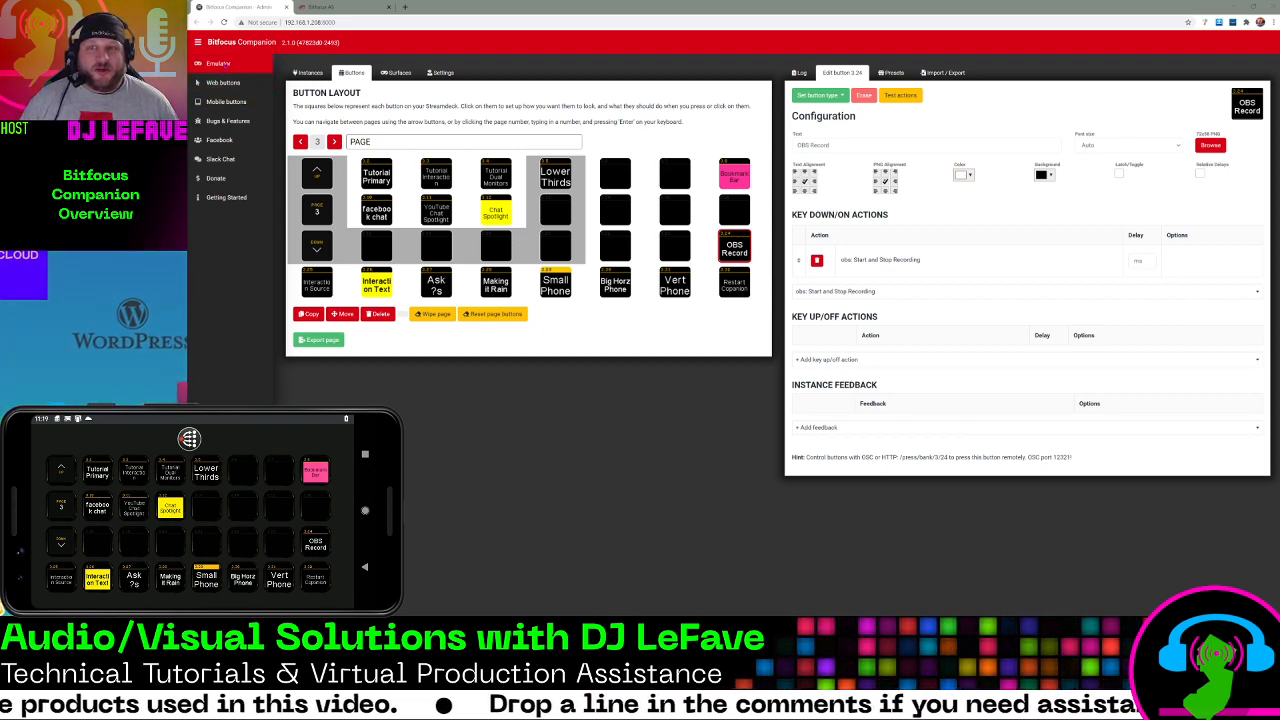
# Step: Open the emulator link in its own browser tab, view it, then return to the Admin tab
pyautogui.rightClick(218, 63)
pyautogui.click(300, 72)
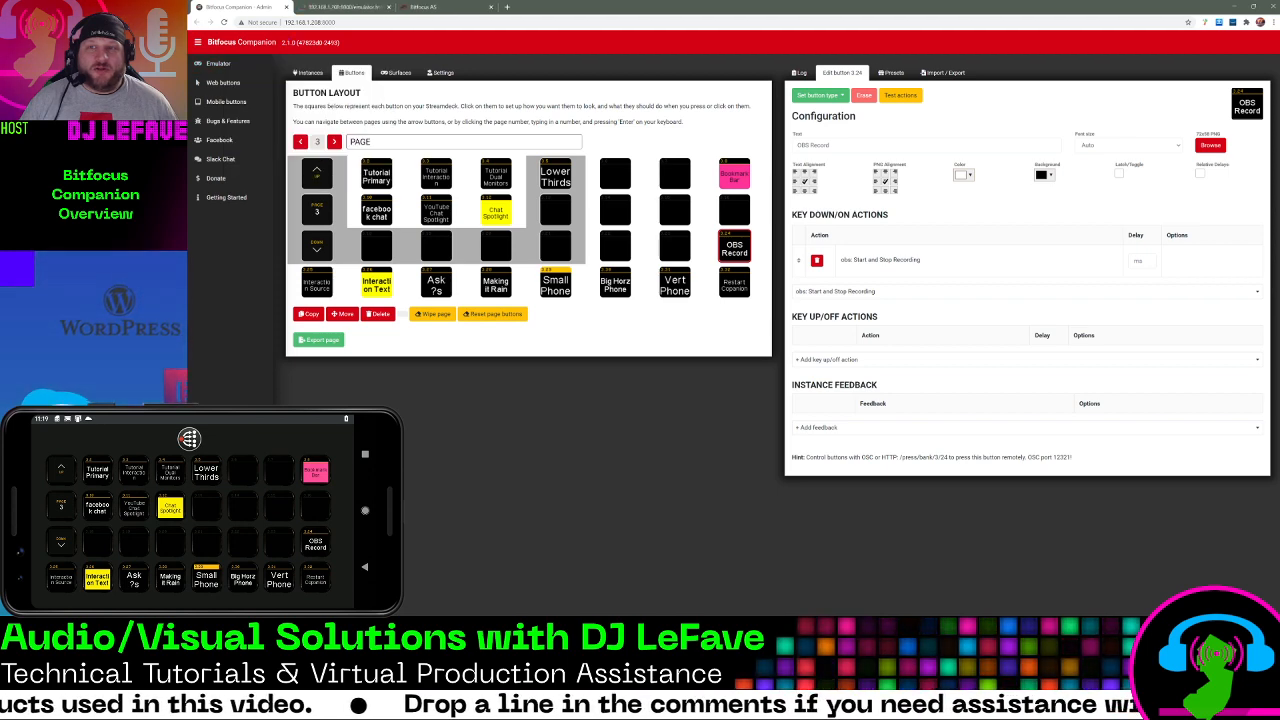
pyautogui.click(357, 8)
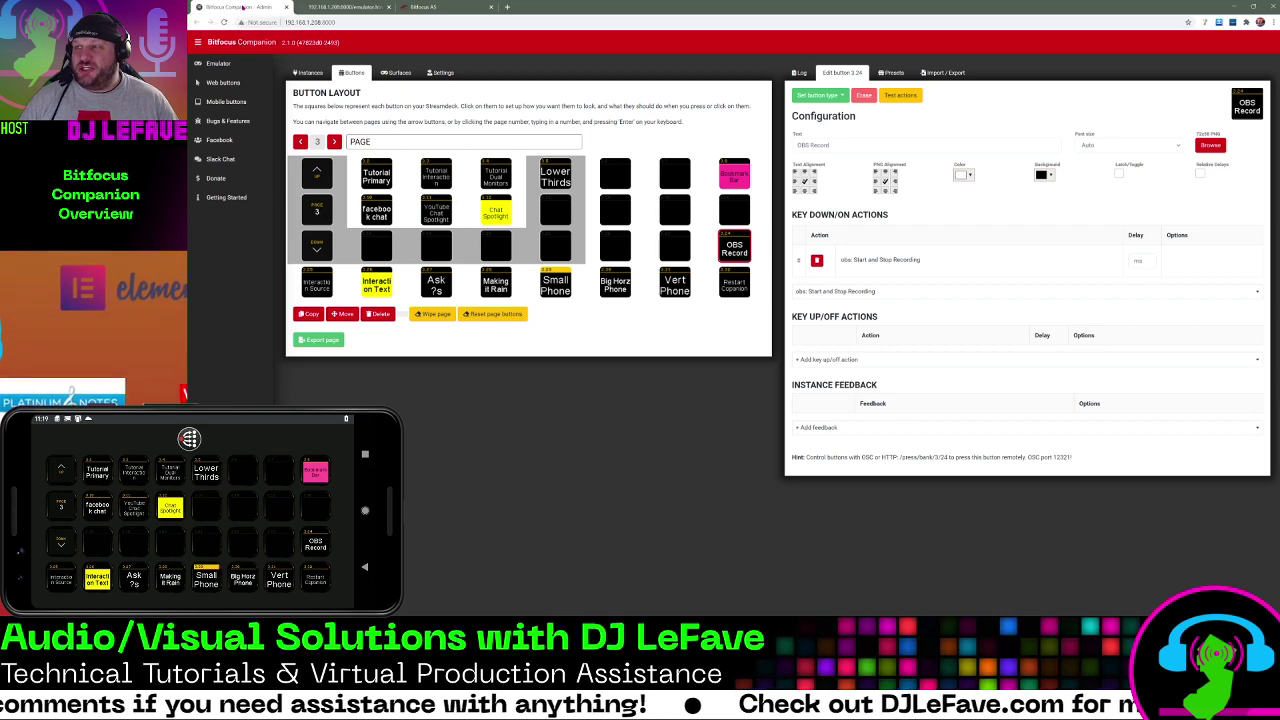
pyautogui.click(247, 7)
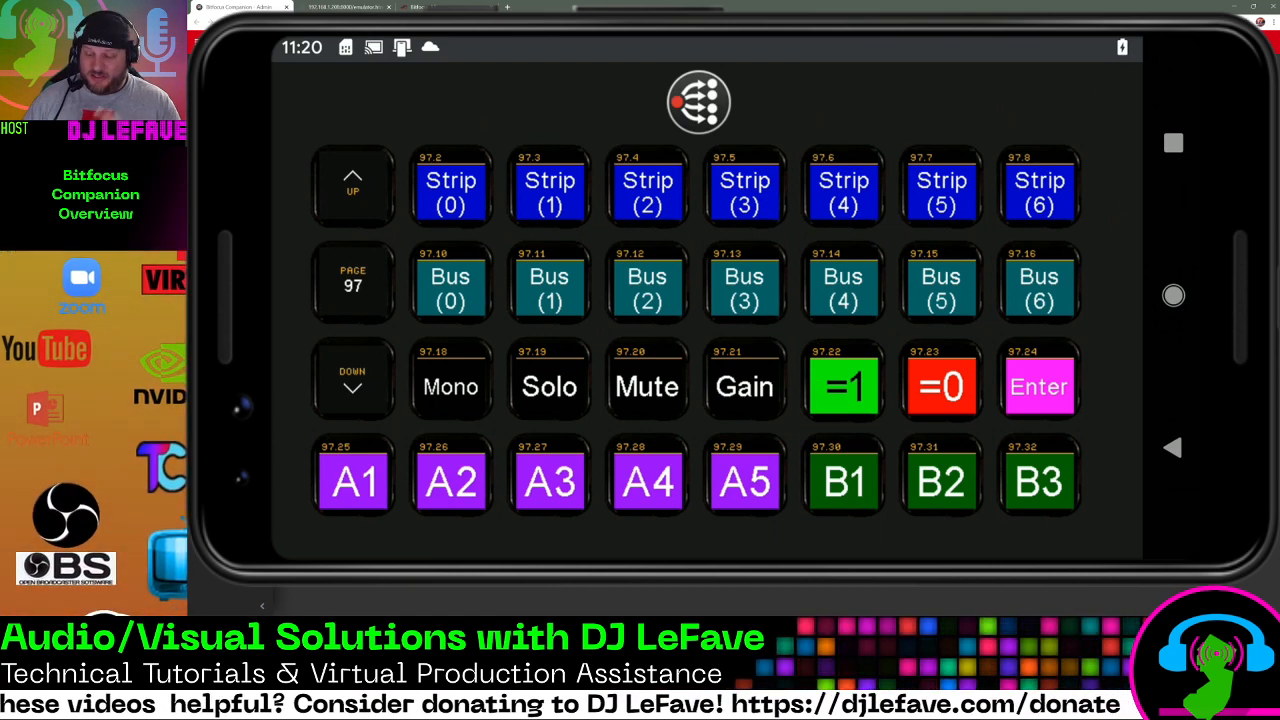
# Step: Page the phone grid forward to page 1 and return to the admin browser tab
pyautogui.click(352, 380)
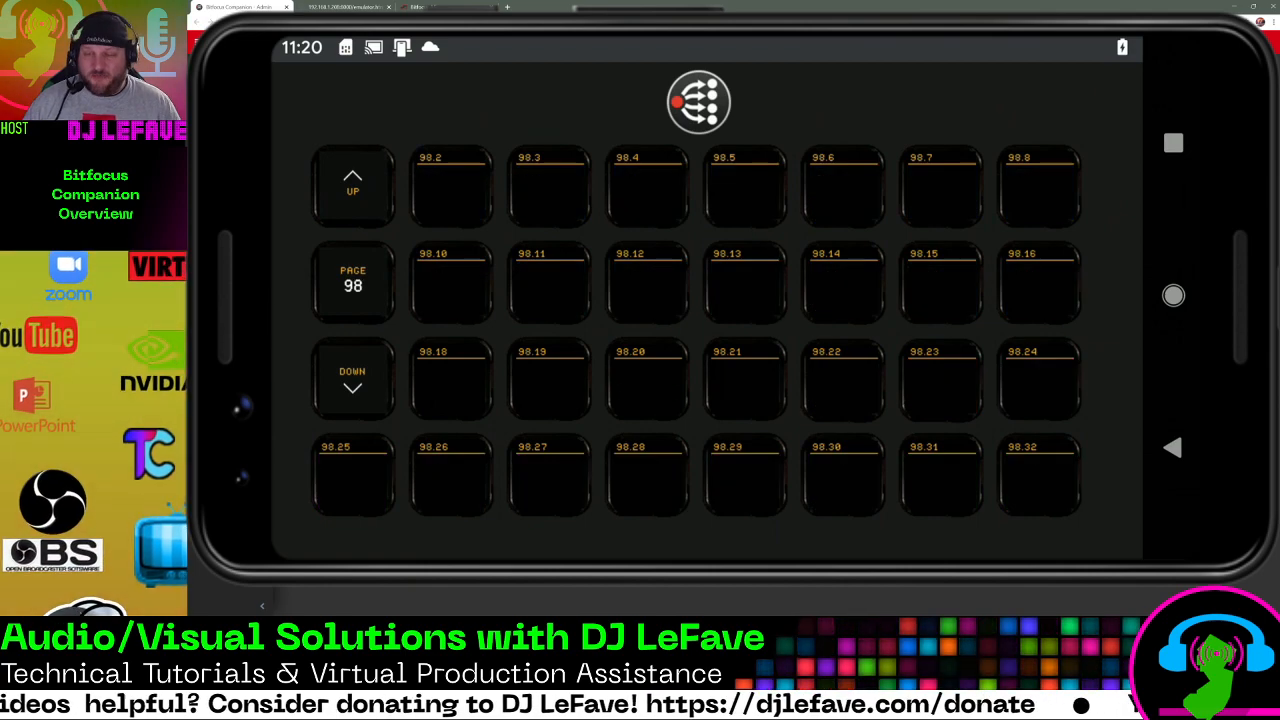
pyautogui.click(352, 380)
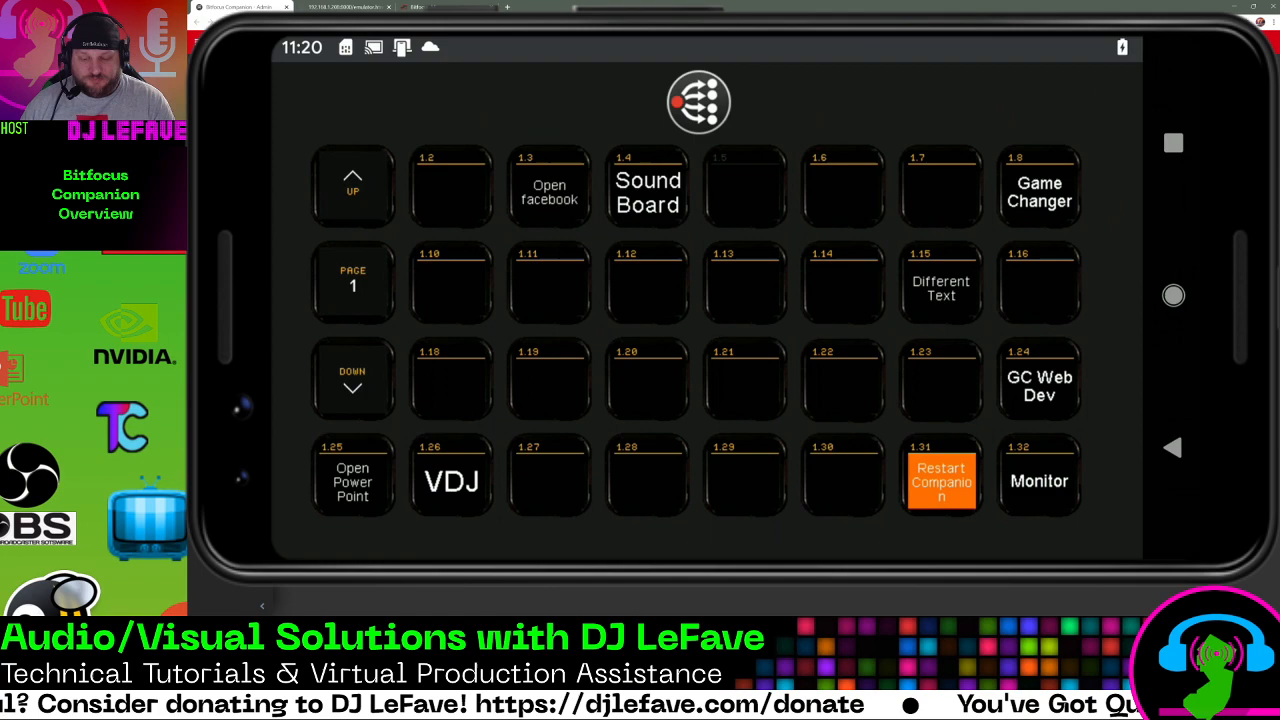
pyautogui.hotkey('ctrl', 'shift', 'Tab')
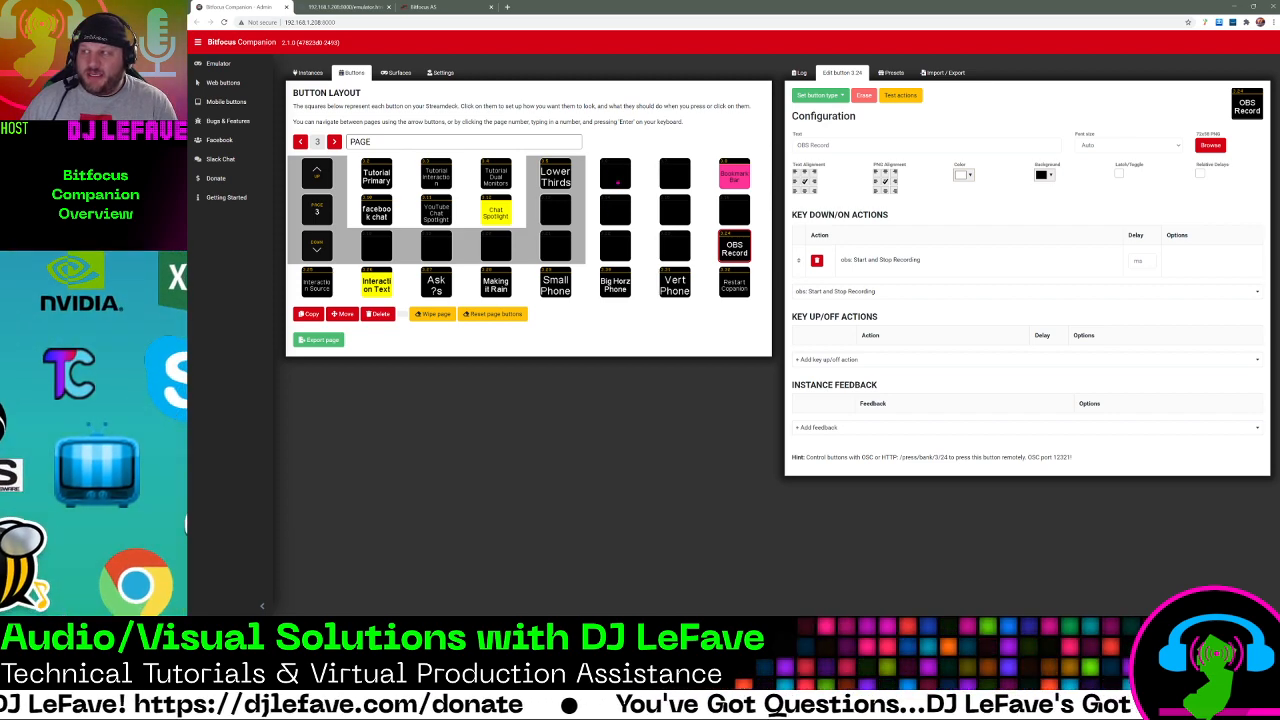
# Step: Make empty button 3.6 a Regular button
pyautogui.click(615, 176)
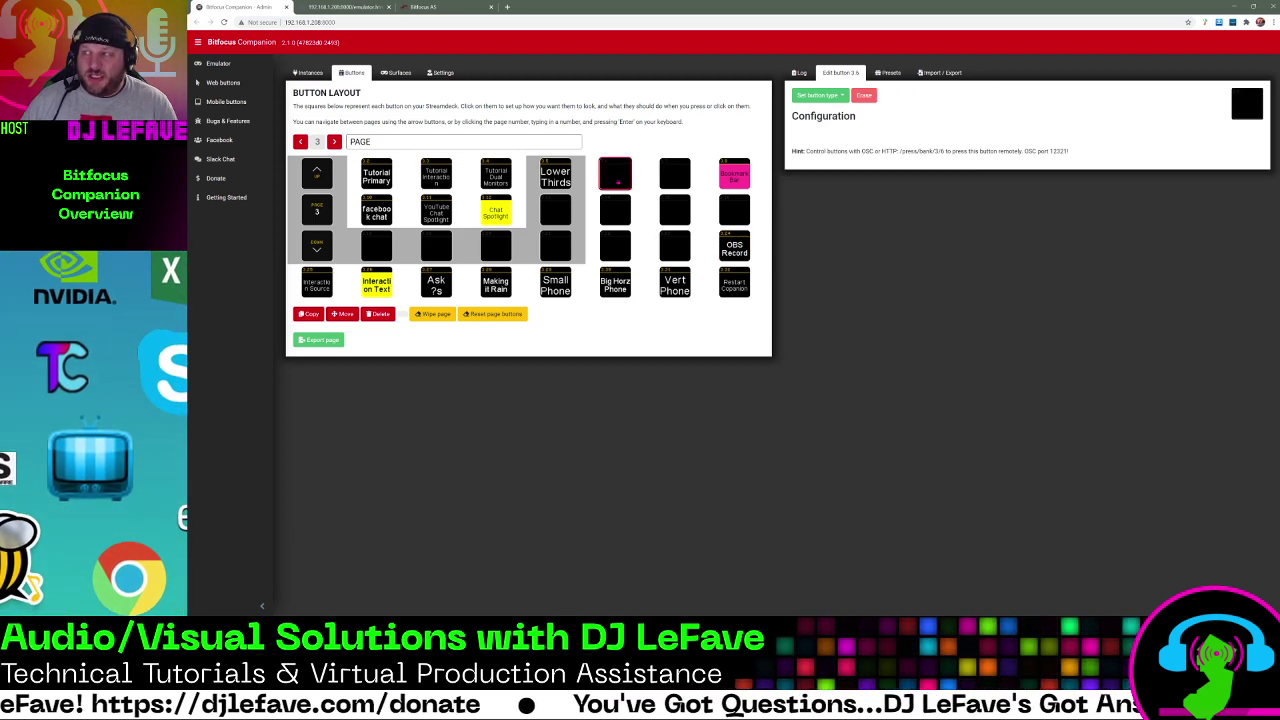
pyautogui.click(843, 96)
pyautogui.click(834, 114)
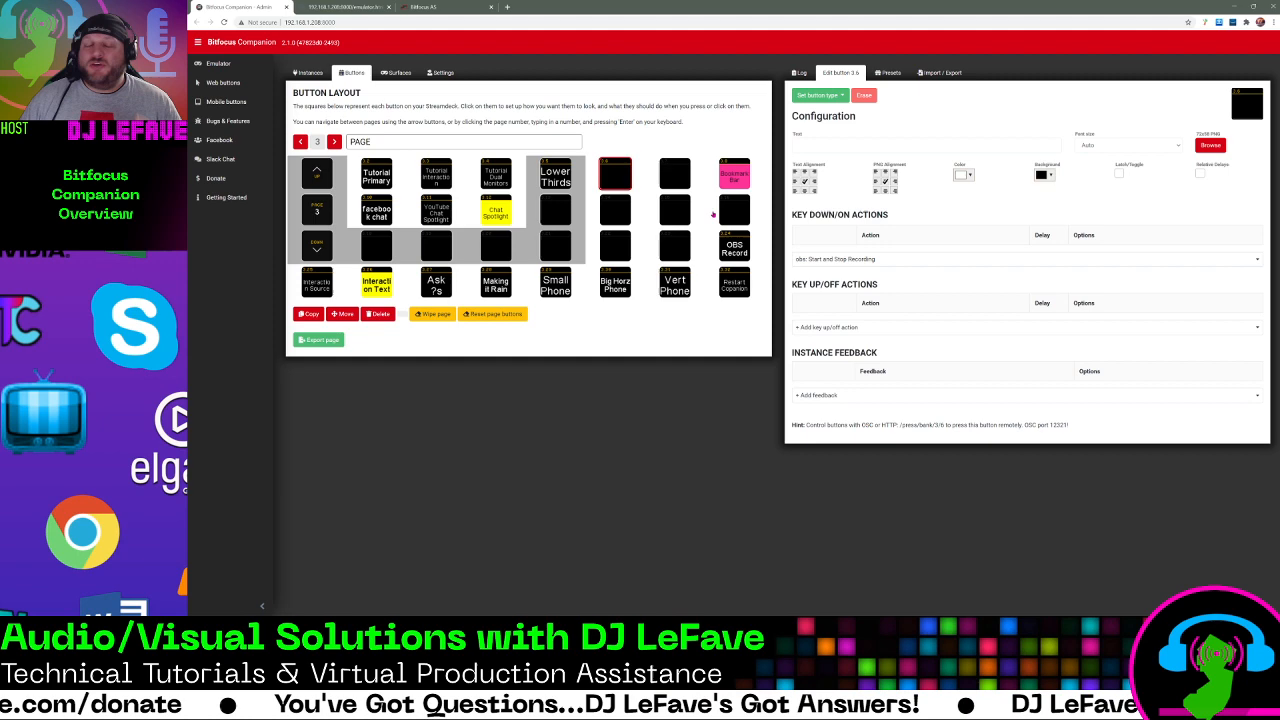
# Step: Show the connections list with VICREO hotkey, OBS and HTTP instances
pyautogui.click(305, 72)
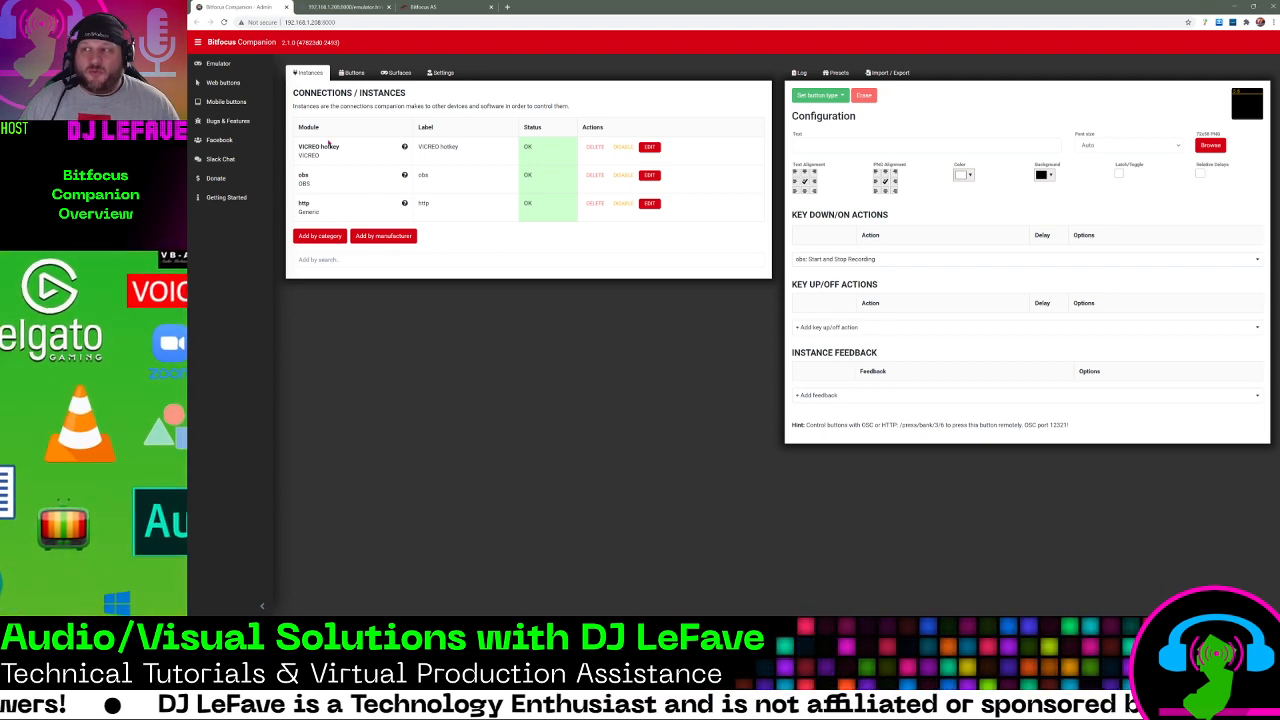
pyautogui.moveTo(298, 147); pyautogui.dragTo(322, 148)
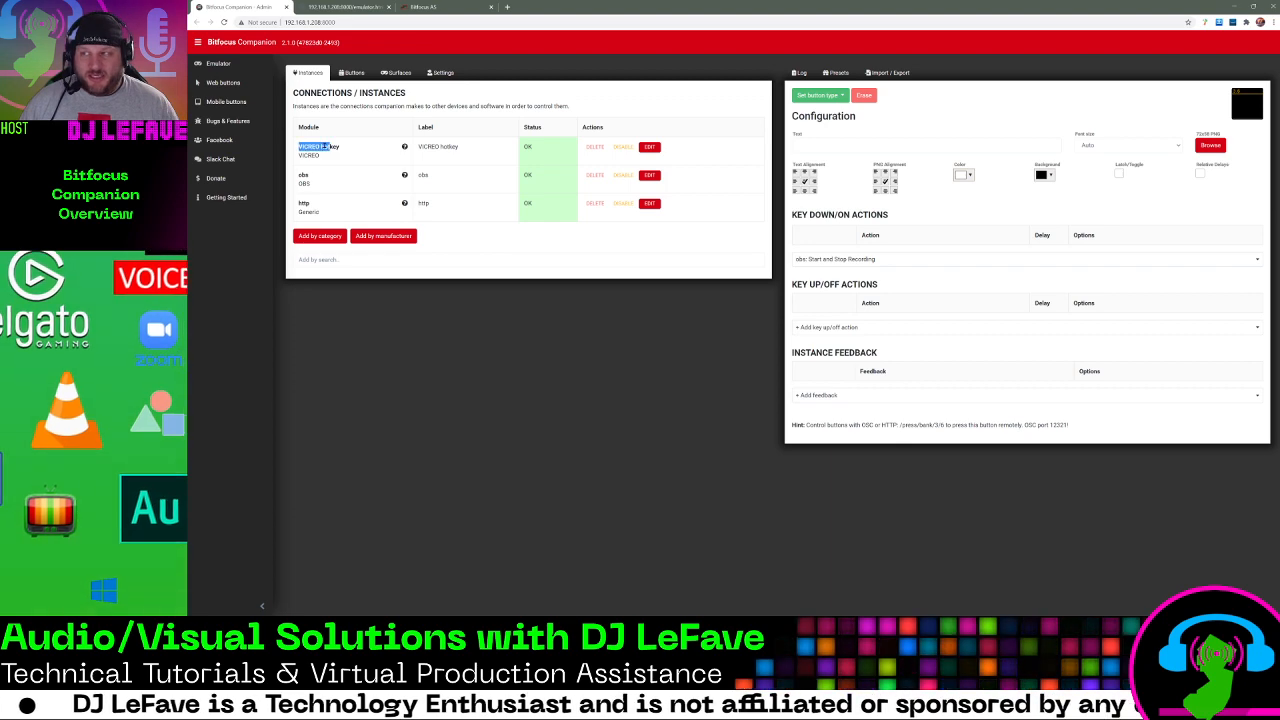
# Step: Return to the button layout and open the Bookmark Bar button's configuration
pyautogui.click(353, 72)
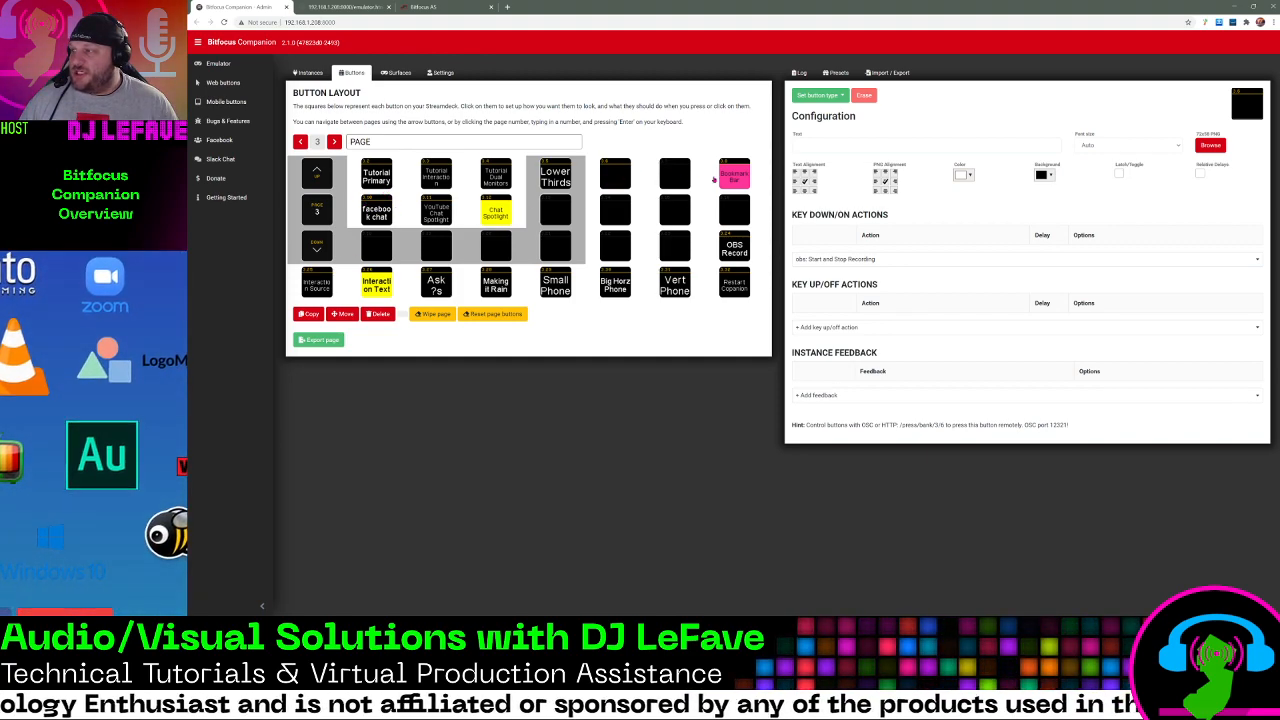
pyautogui.click(733, 175)
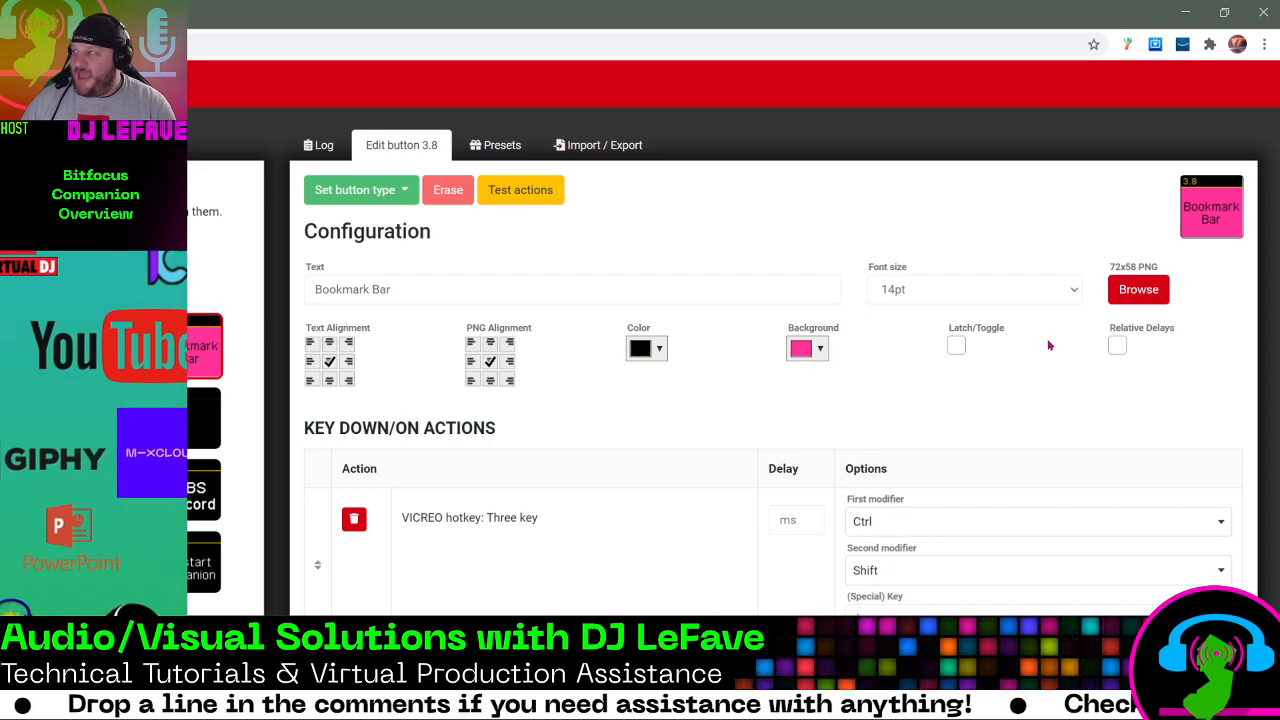
# Step: Restore the browser window to a smaller size and reposition it on the desktop
pyautogui.click(1235, 14)
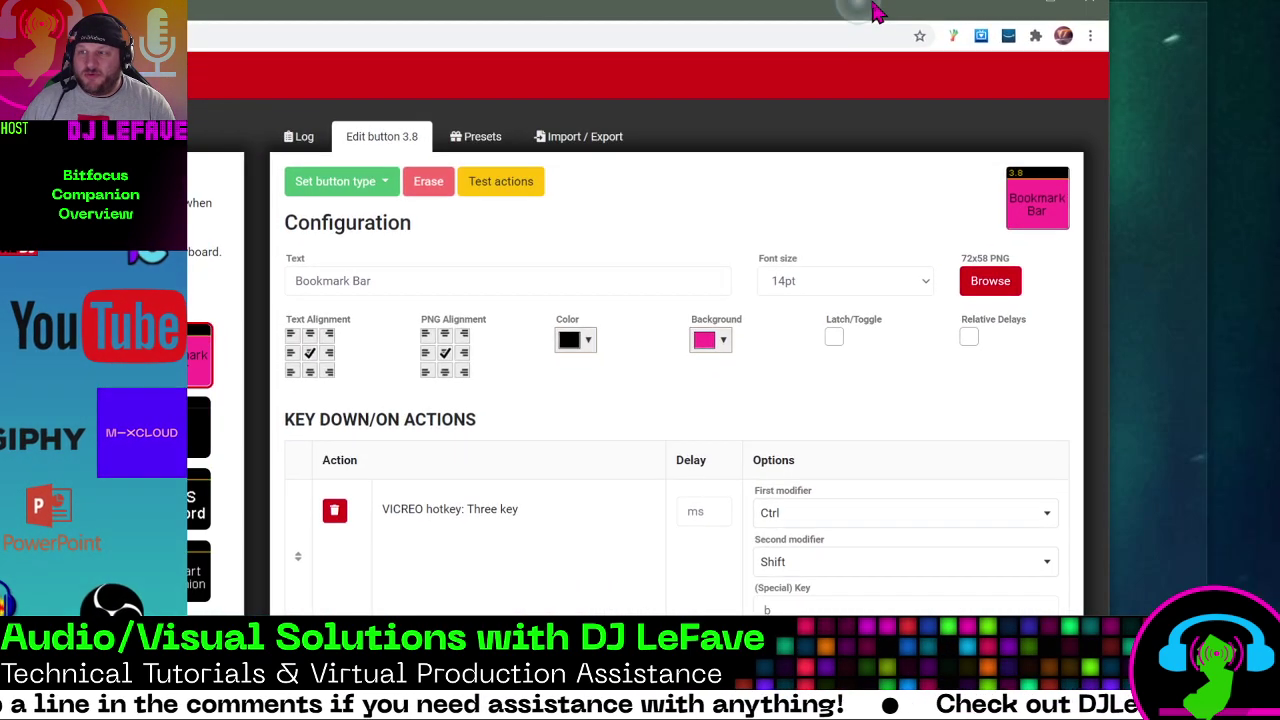
pyautogui.moveTo(876, 12); pyautogui.dragTo(828, 95)
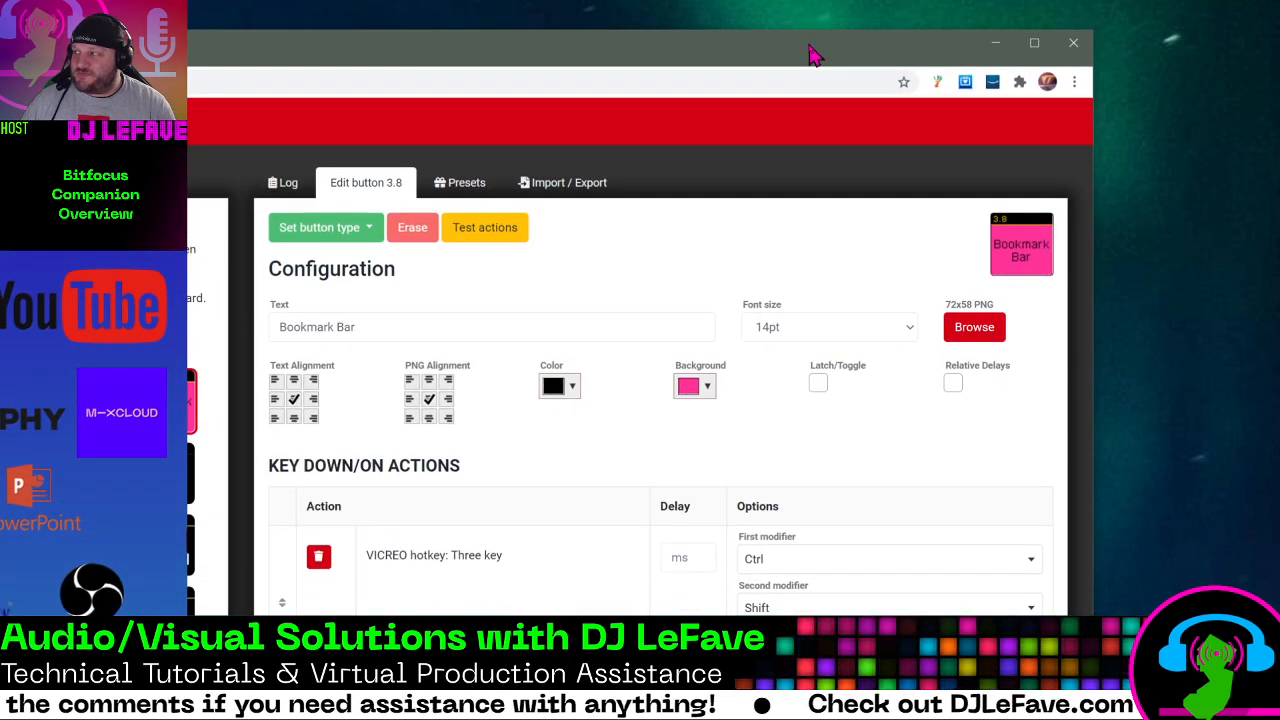
pyautogui.moveTo(828, 95)
pyautogui.mouseDown()
pyautogui.moveTo(812, 42)
pyautogui.moveTo(808, 72)
pyautogui.mouseUp()
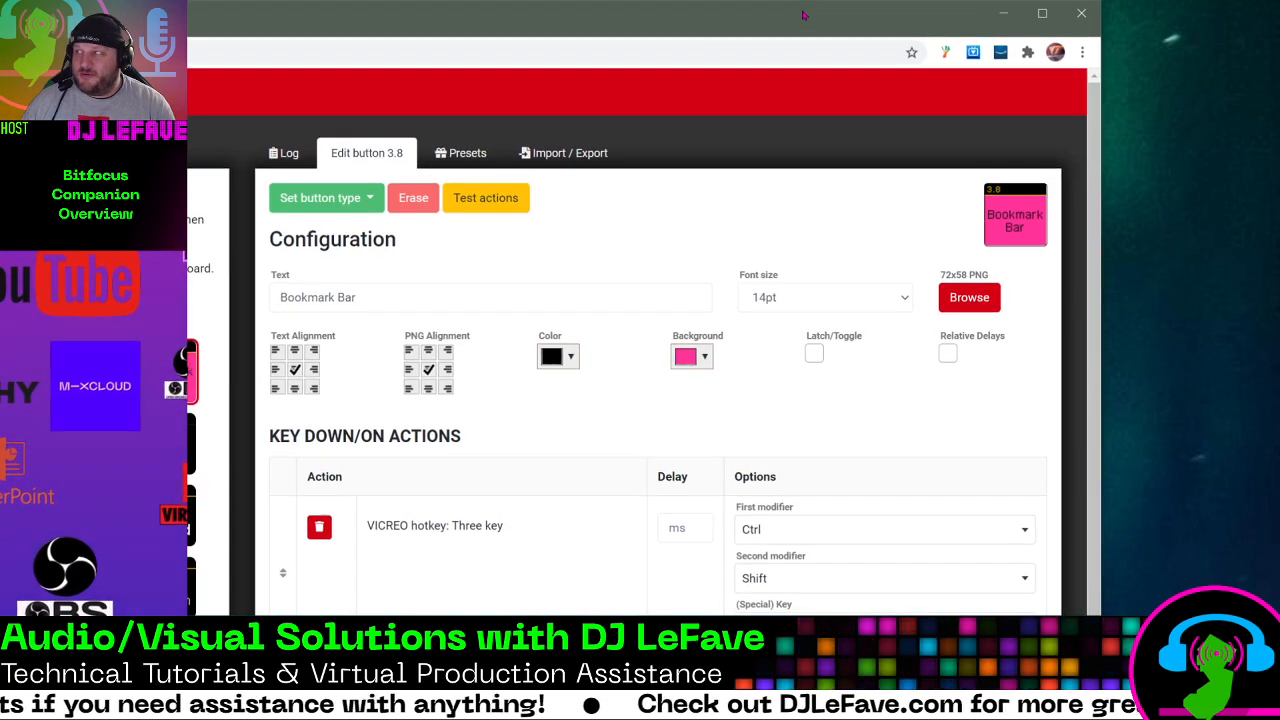
pyautogui.moveTo(808, 72)
pyautogui.mouseDown()
pyautogui.moveTo(806, 325)
pyautogui.moveTo(790, 18)
pyautogui.moveTo(768, 388)
pyautogui.moveTo(828, 24)
pyautogui.mouseUp()
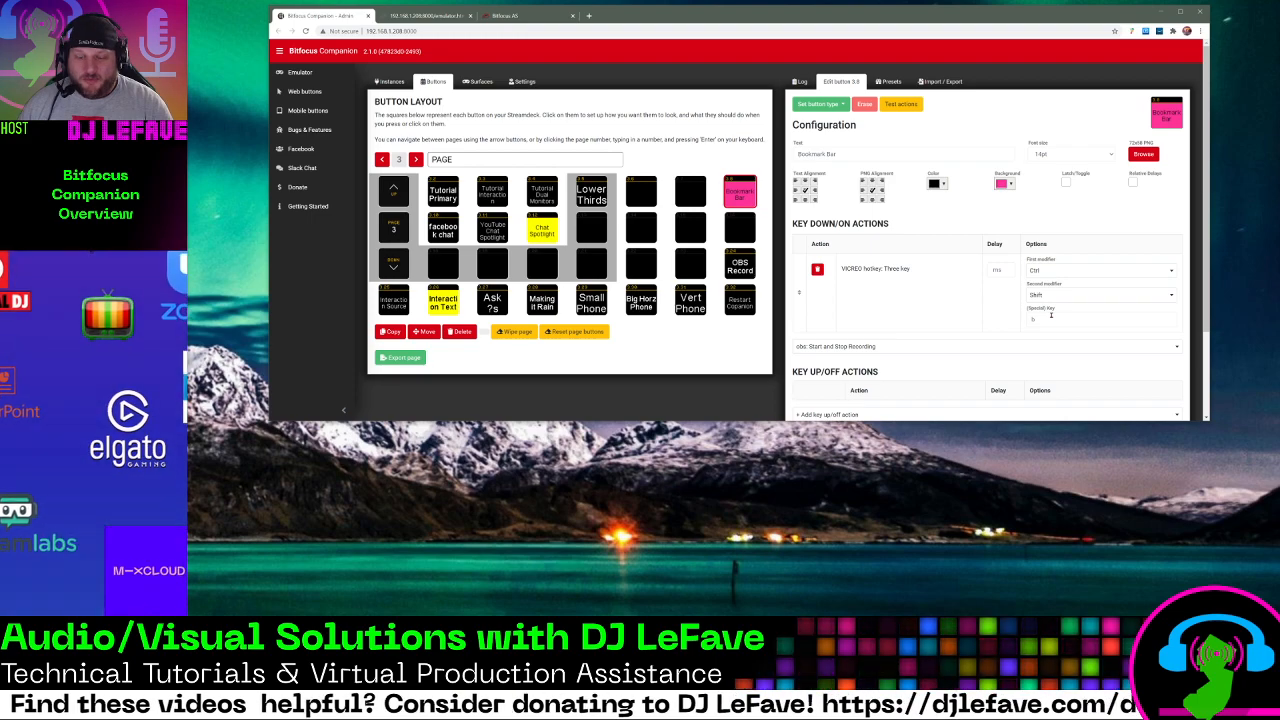
# Step: Fire Ctrl+Shift+B repeatedly to show, hide and show the bookmarks bar
pyautogui.hotkey('ctrl', 'shift', 'b')
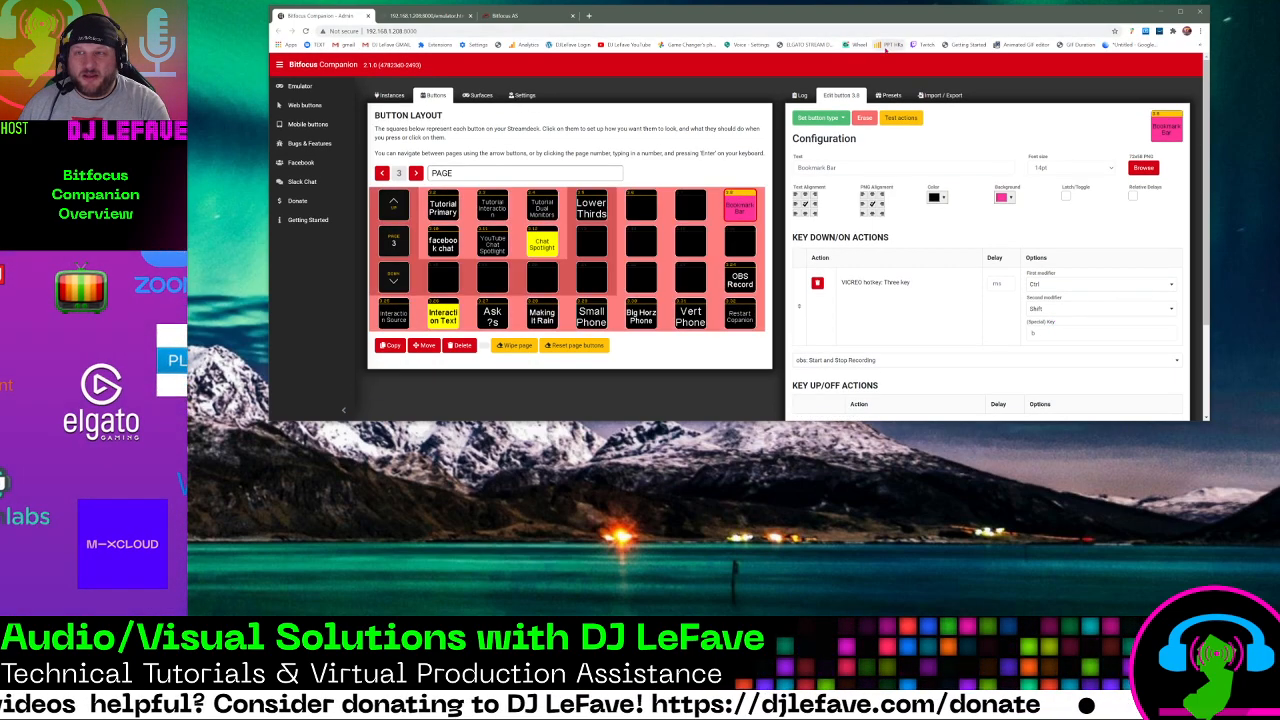
pyautogui.hotkey('ctrl', 'shift', 'b')
pyautogui.hotkey('ctrl', 'shift', 'b')
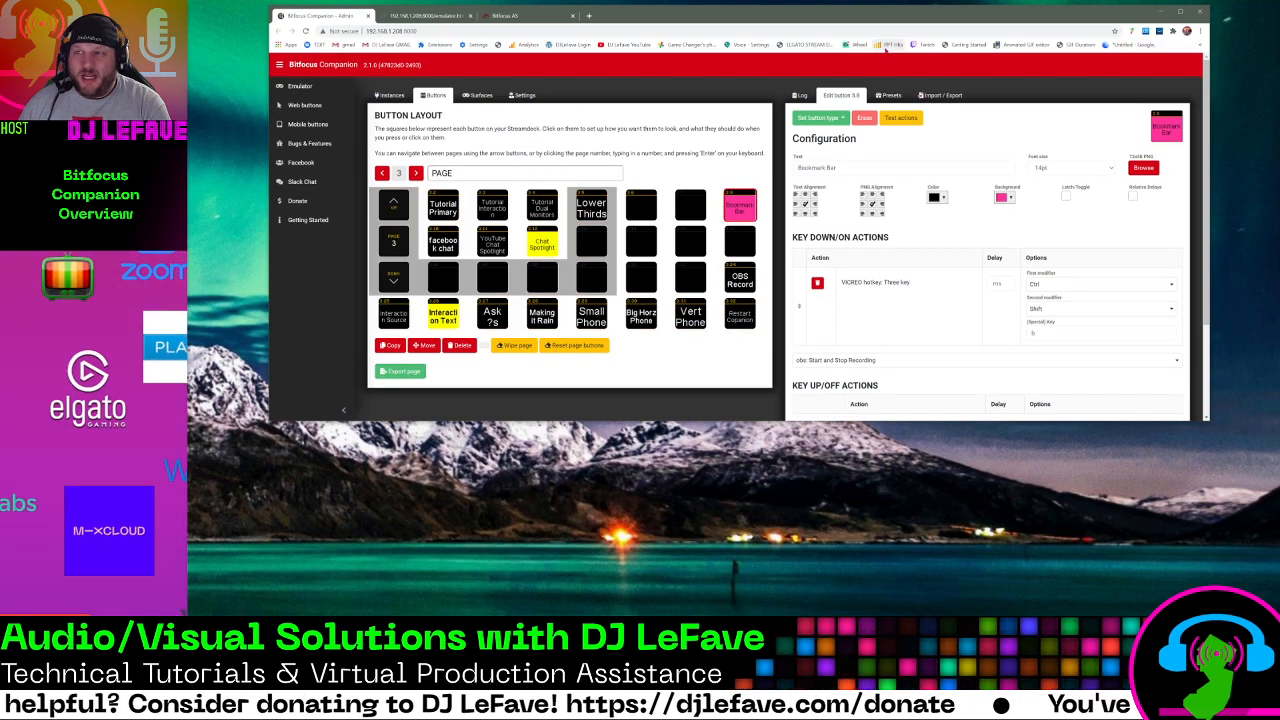
pyautogui.hotkey('ctrl', 'shift', 'b')
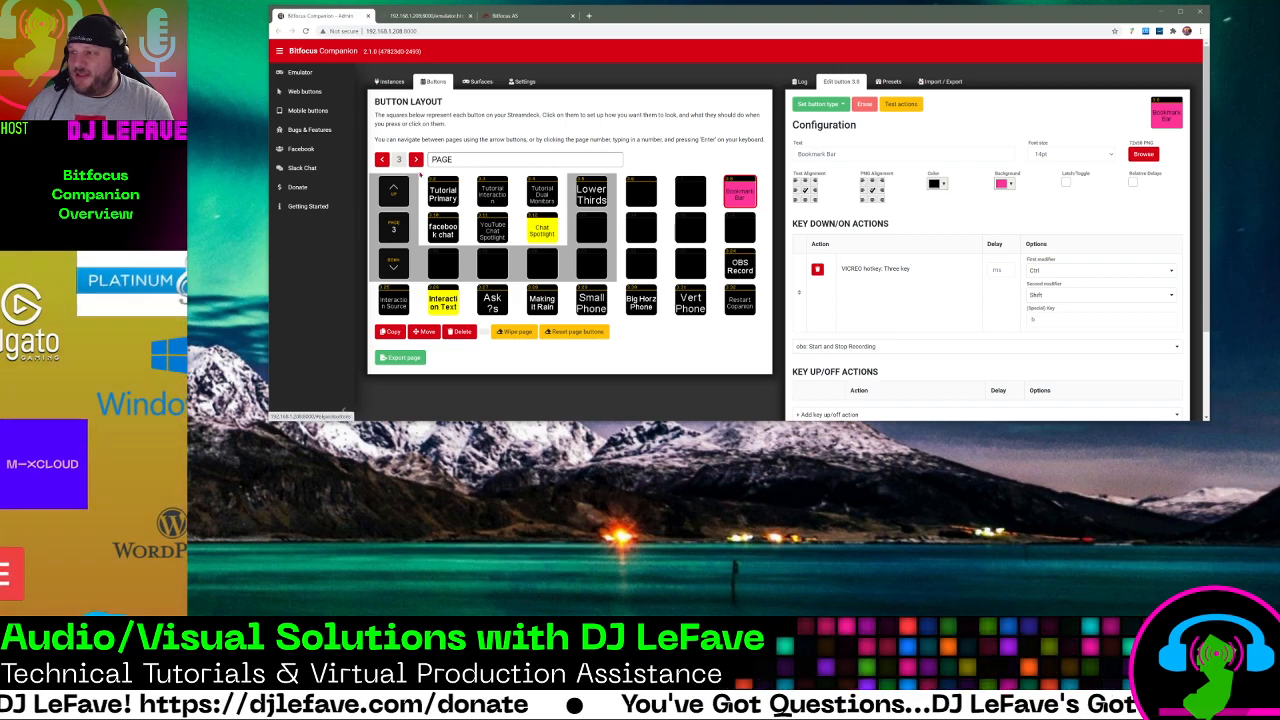
# Step: Go to page 2, view the Surf Favorites button 2.3 settings, then return to the emulator tab
pyautogui.click(300, 148)
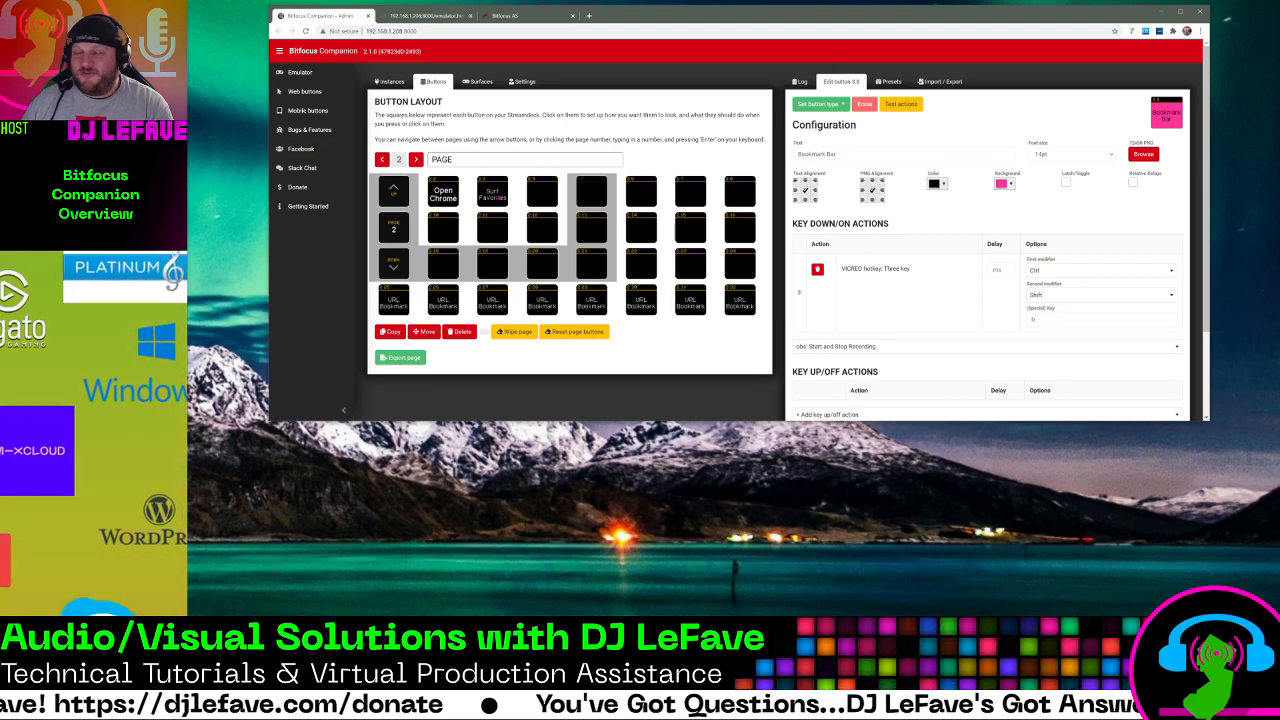
pyautogui.click(492, 191)
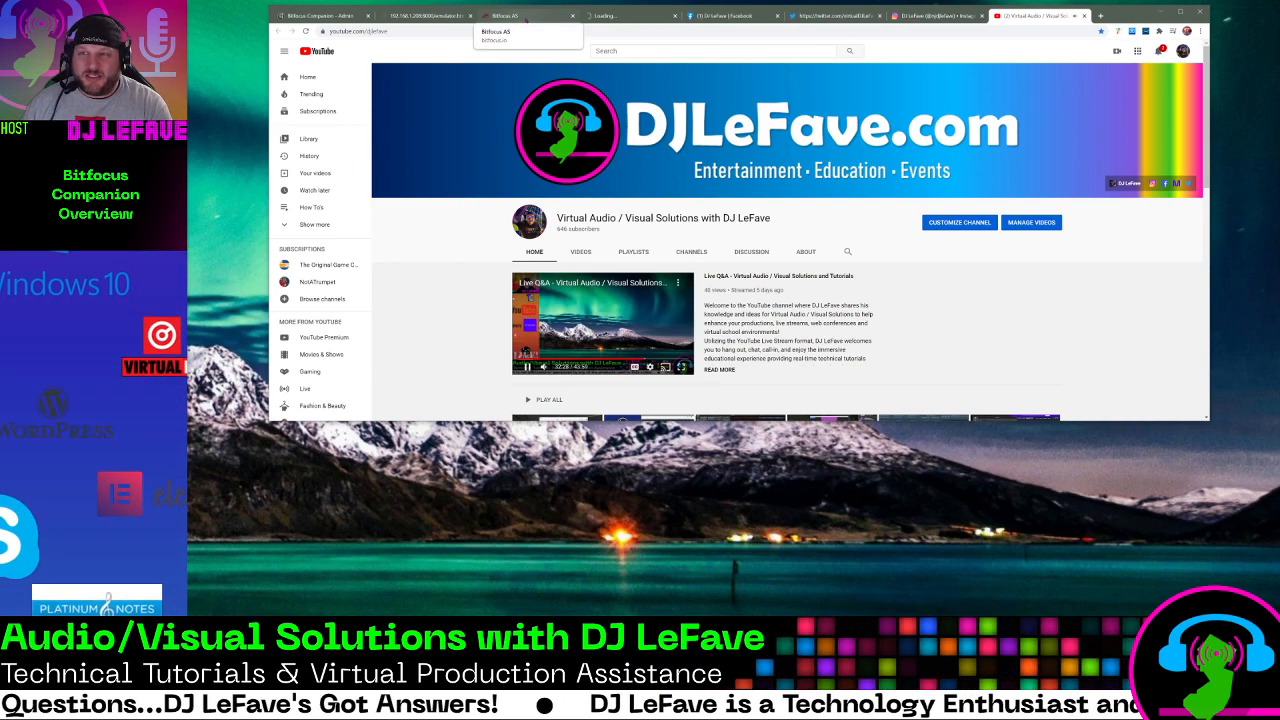
pyautogui.click(525, 15)
pyautogui.click(420, 15)
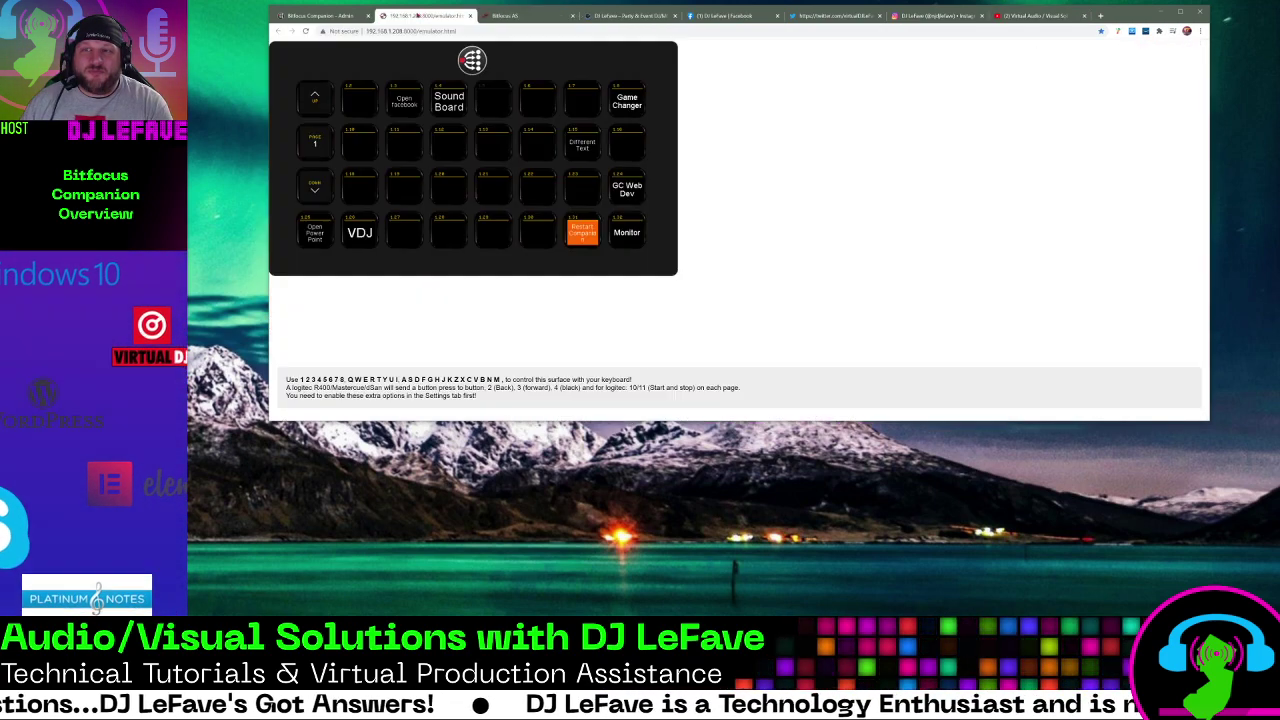
# Step: Return to the Companion admin page showing the Surf Favorites shell commands
pyautogui.click(330, 15)
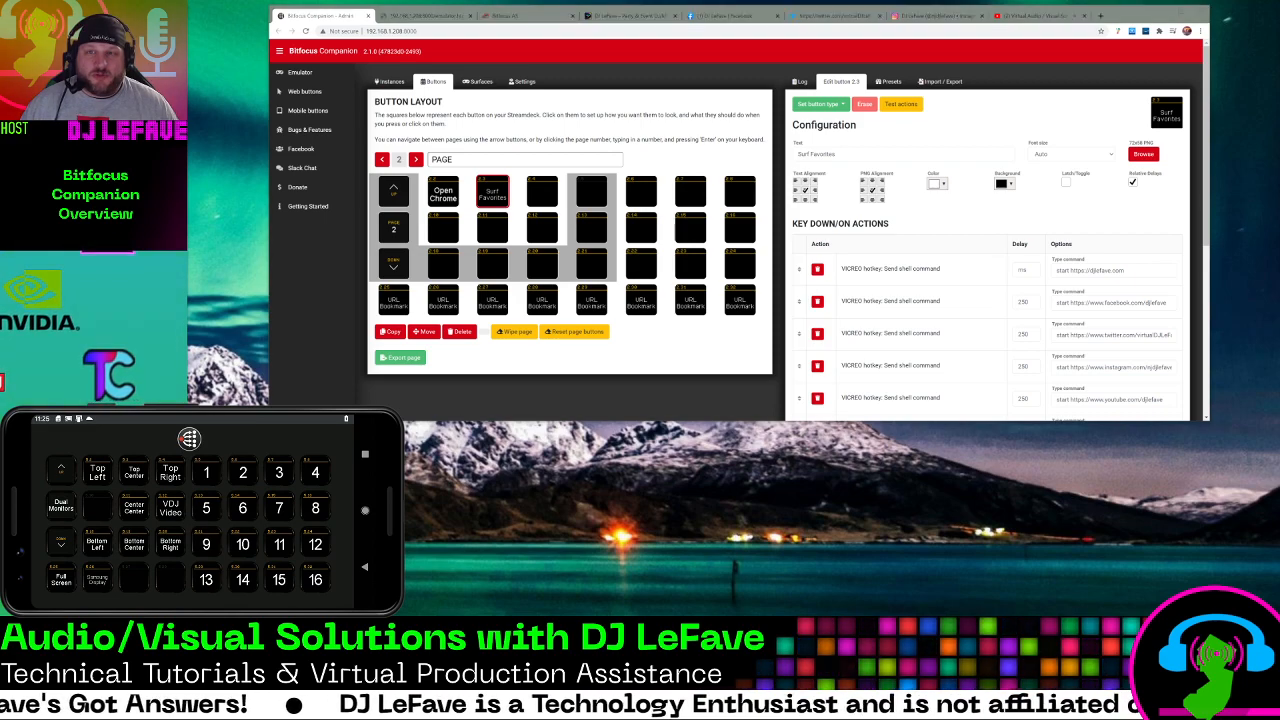
# Step: Move the Macro Buttons window to the upper left and enlarge it wider and taller
pyautogui.moveTo(487, 64); pyautogui.dragTo(772, 84)
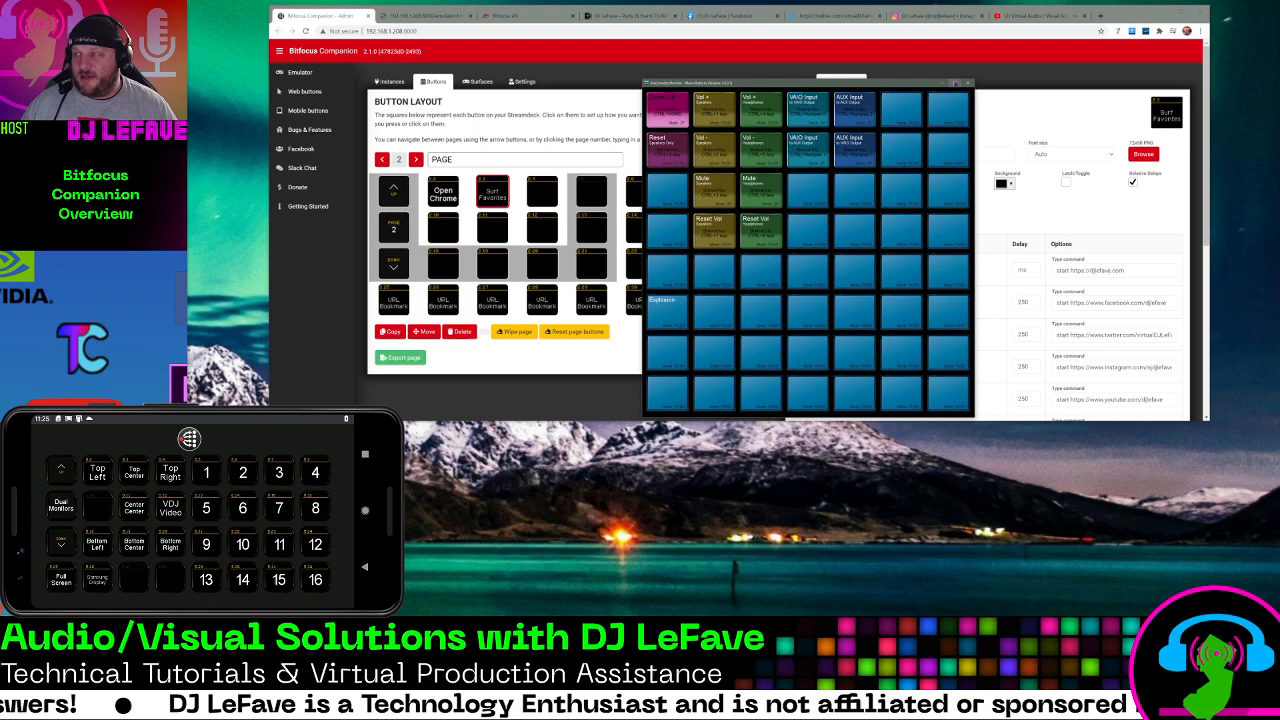
pyautogui.click(957, 83)
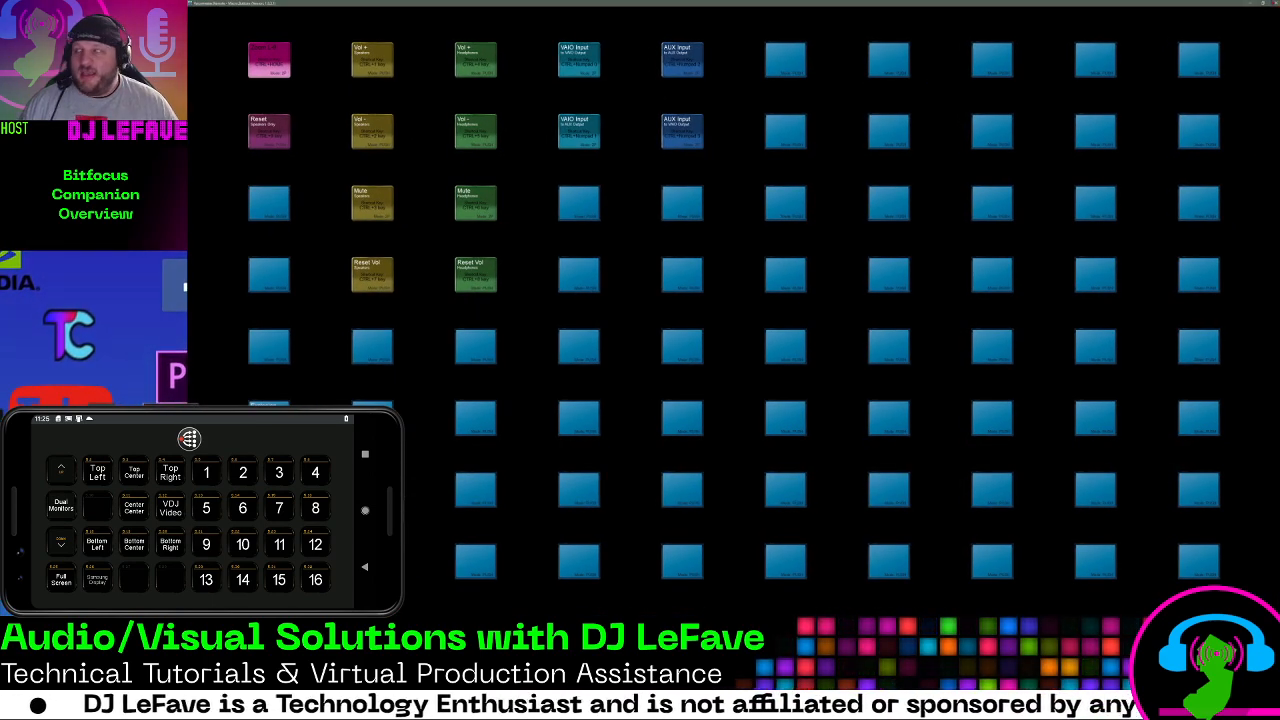
pyautogui.press('super+Down')
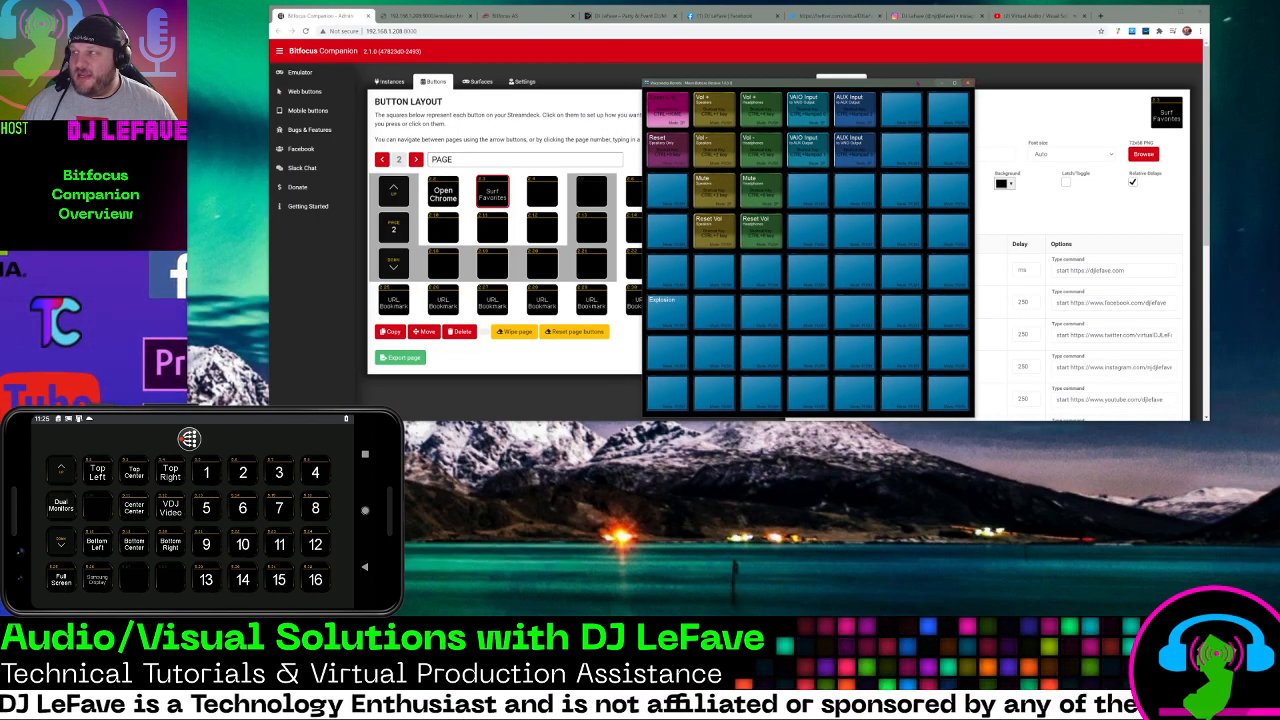
pyautogui.moveTo(800, 83); pyautogui.dragTo(540, 18)
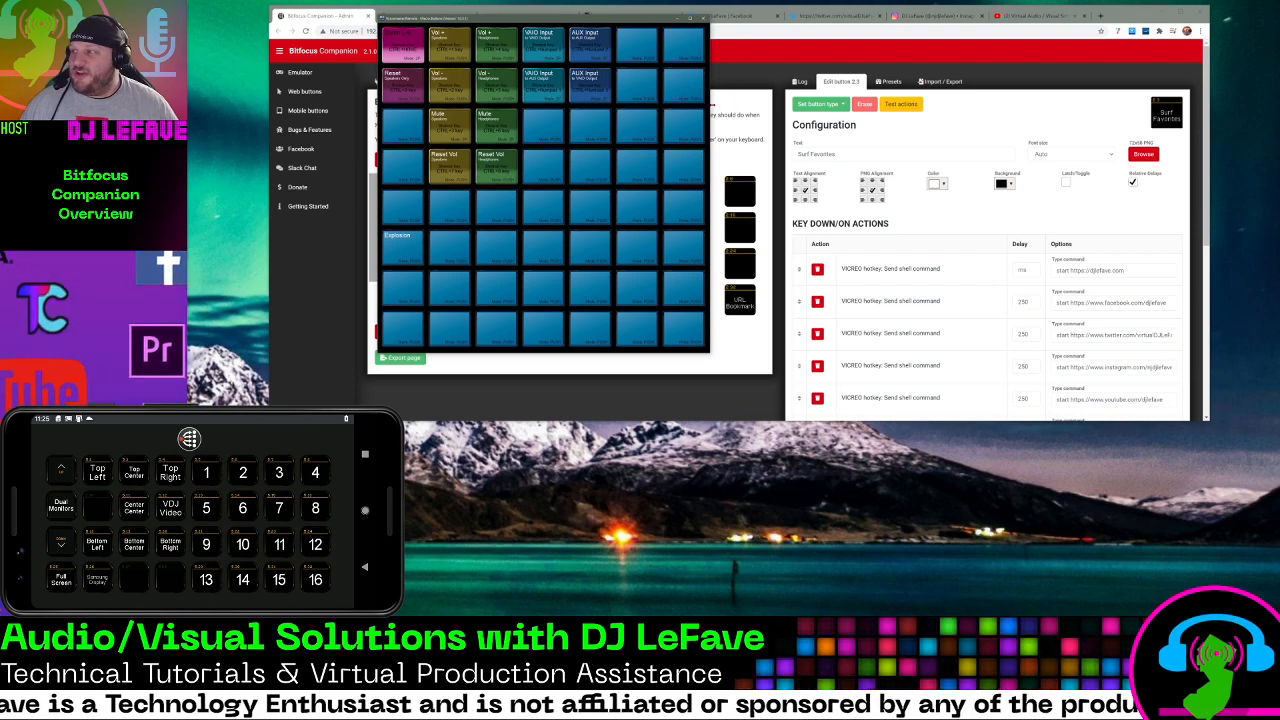
pyautogui.moveTo(710, 105); pyautogui.dragTo(1090, 357)
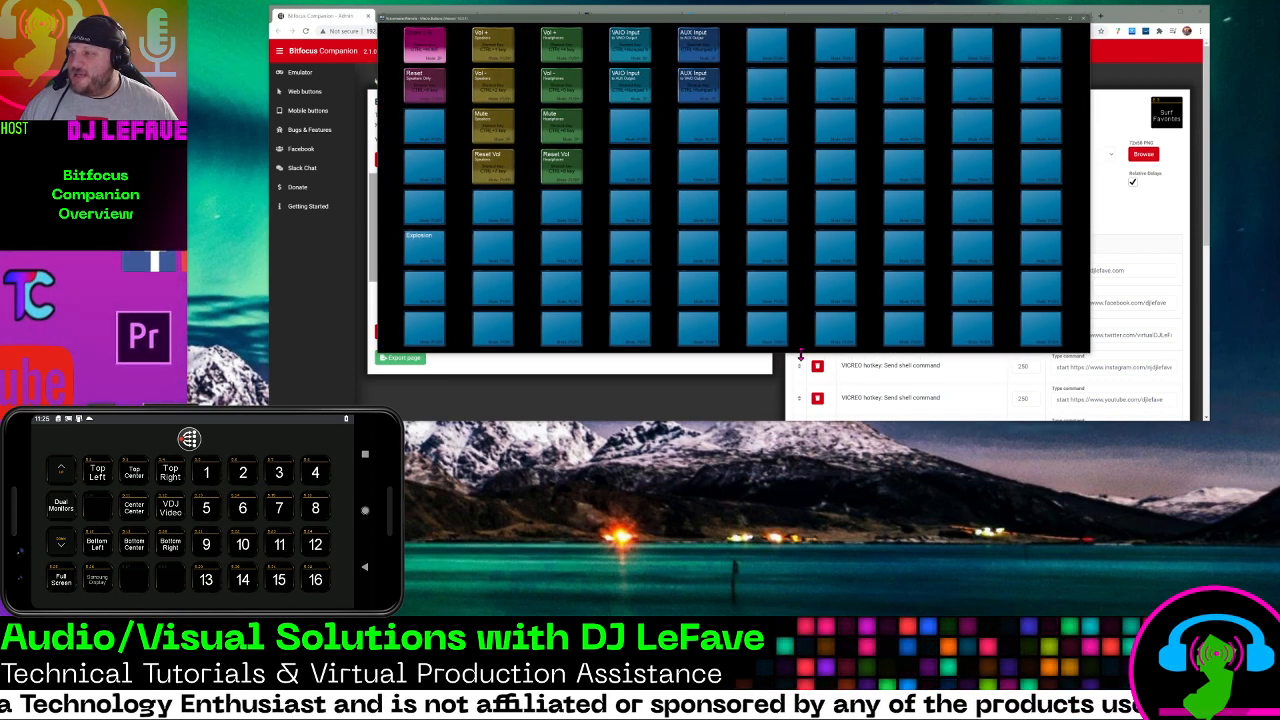
pyautogui.moveTo(800, 357); pyautogui.dragTo(800, 440)
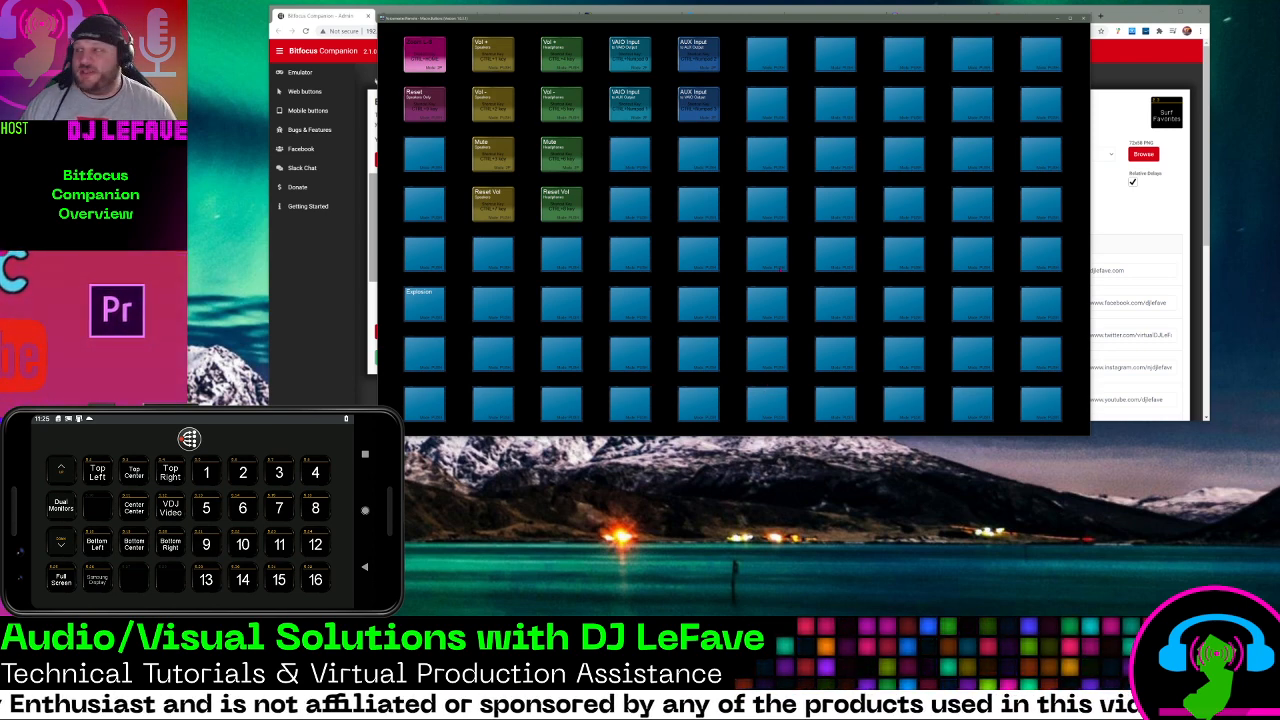
# Step: Open an empty macro button's configuration (ID 25) and focus the Button ON request box
pyautogui.doubleClick(764, 156)
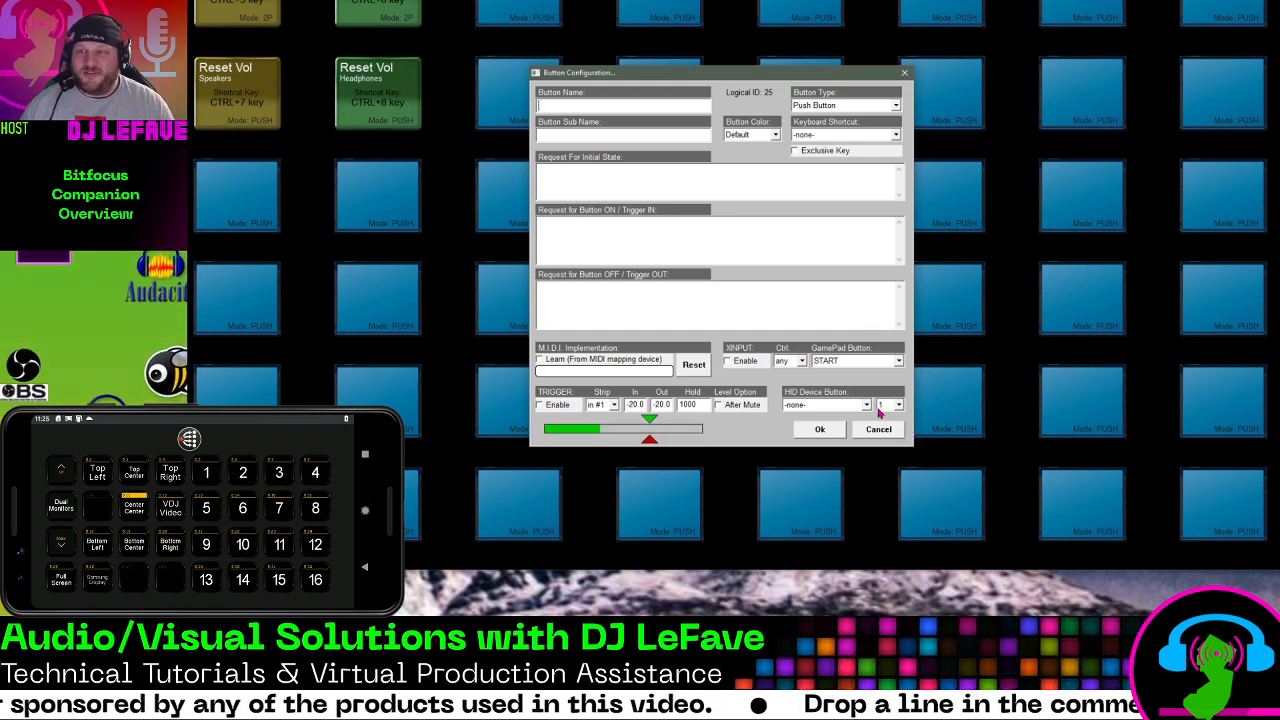
pyautogui.click(604, 231)
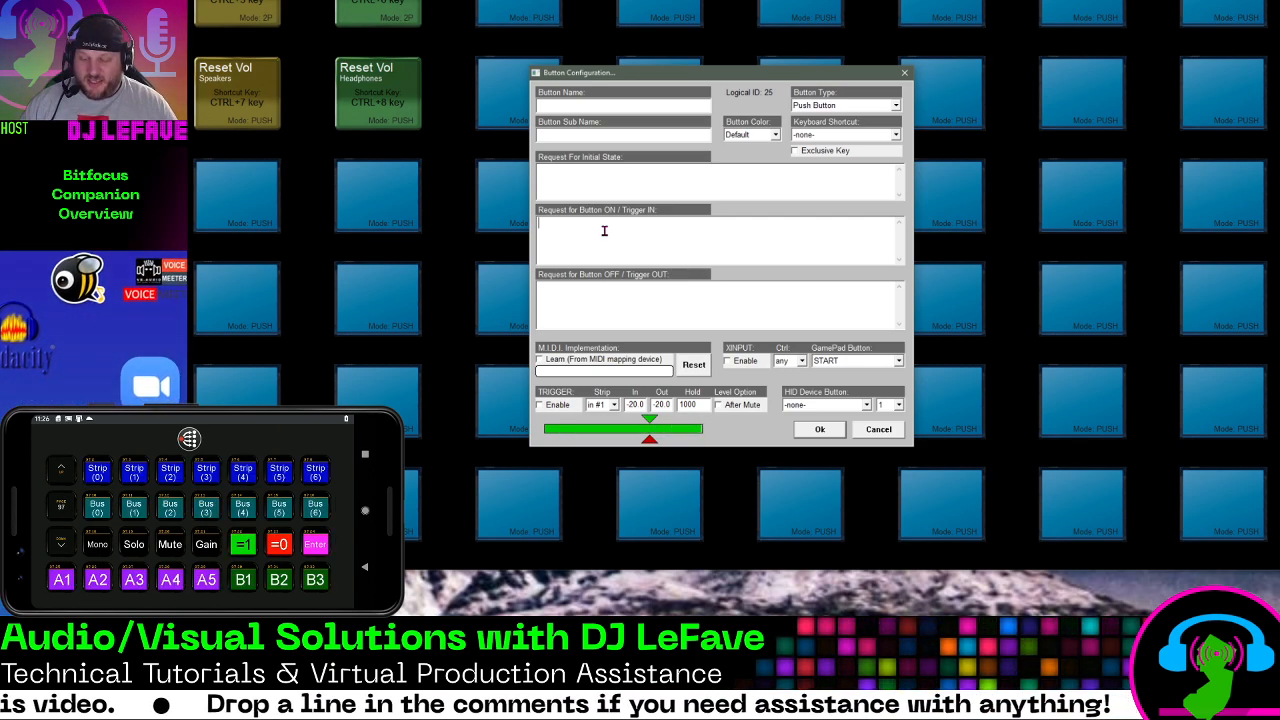
pyautogui.write('strip(0).')
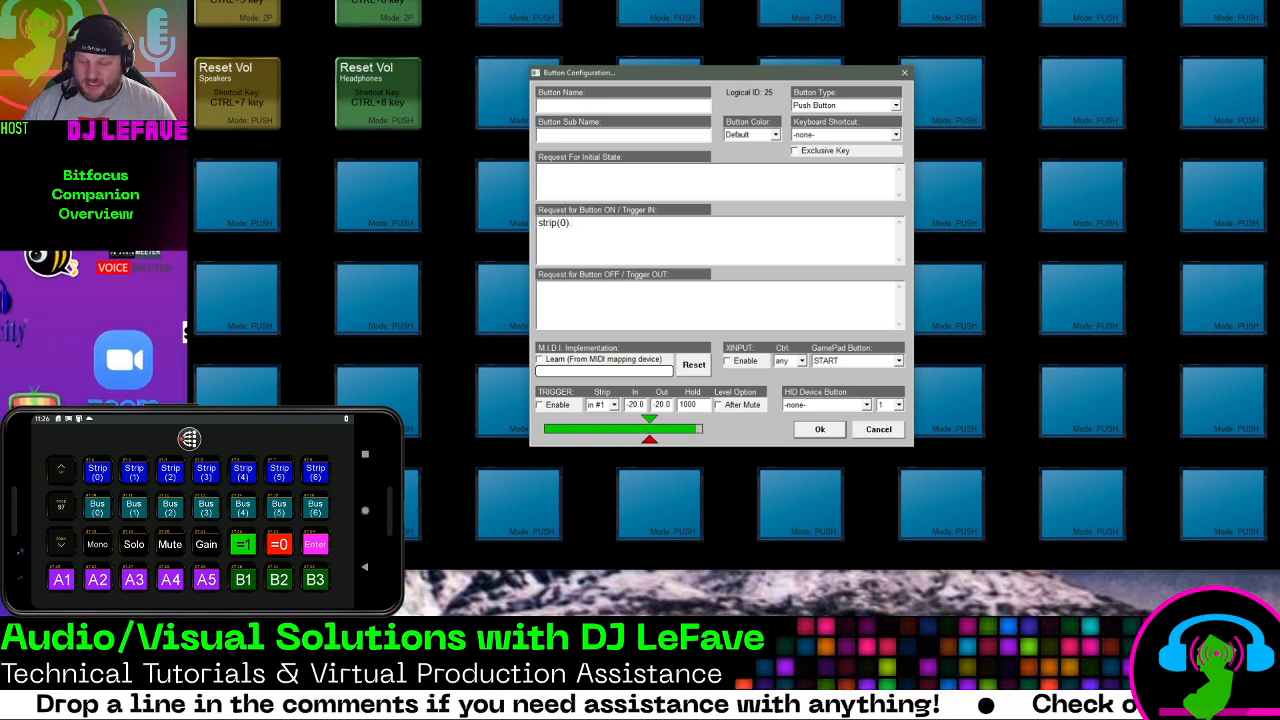
pyautogui.write('A1')
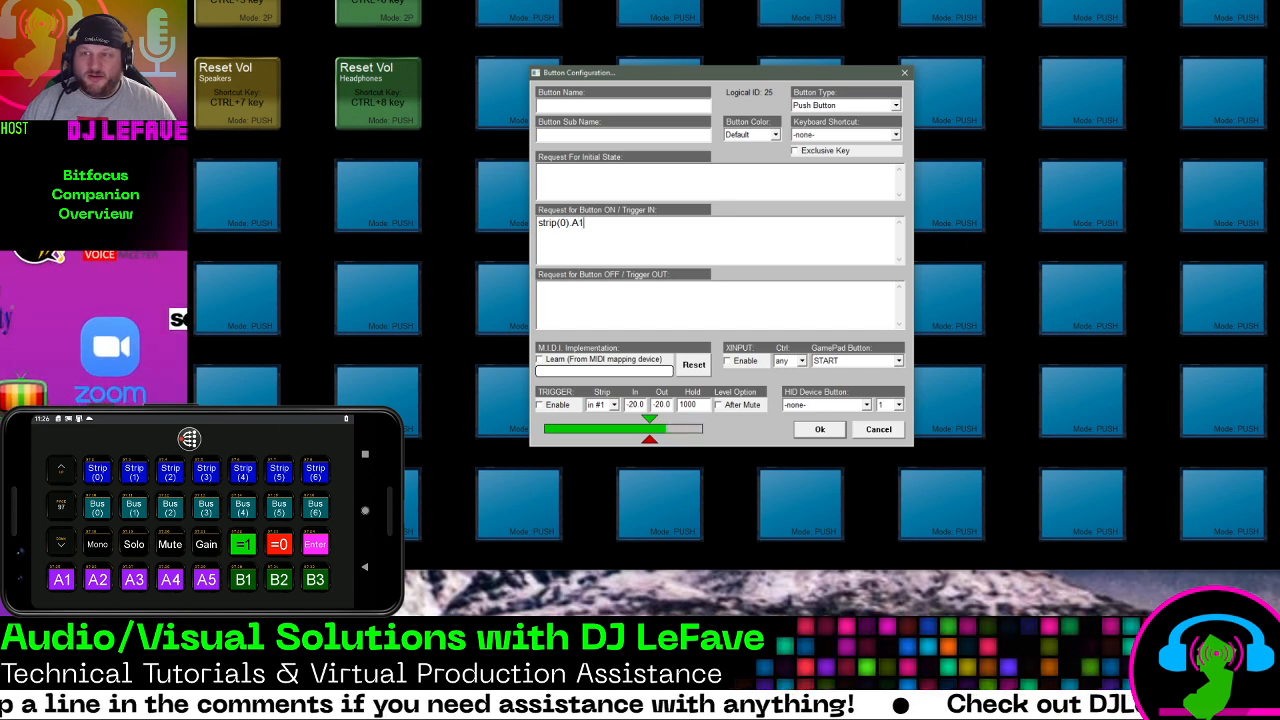